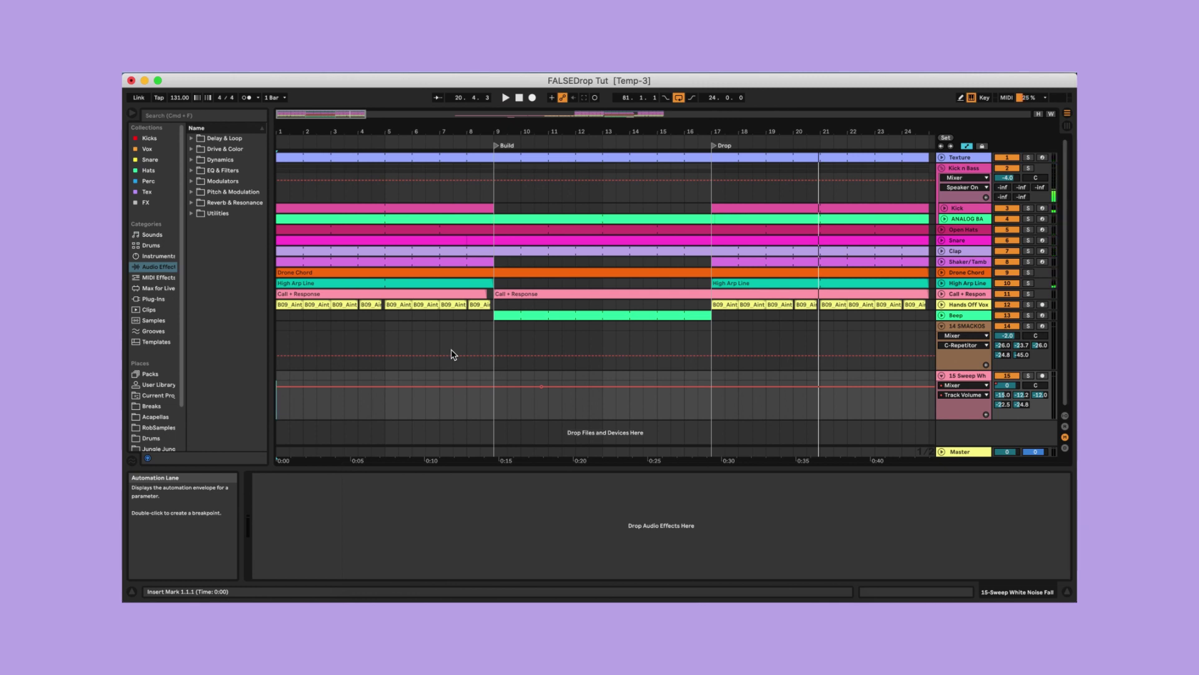
Insert an empty eight-bar MIDI clip on the SMACKOS 808 track, spanning from the Build locator to the Drop locator.
left_click_drag(494, 346, 710, 347)
right_click(711, 331)
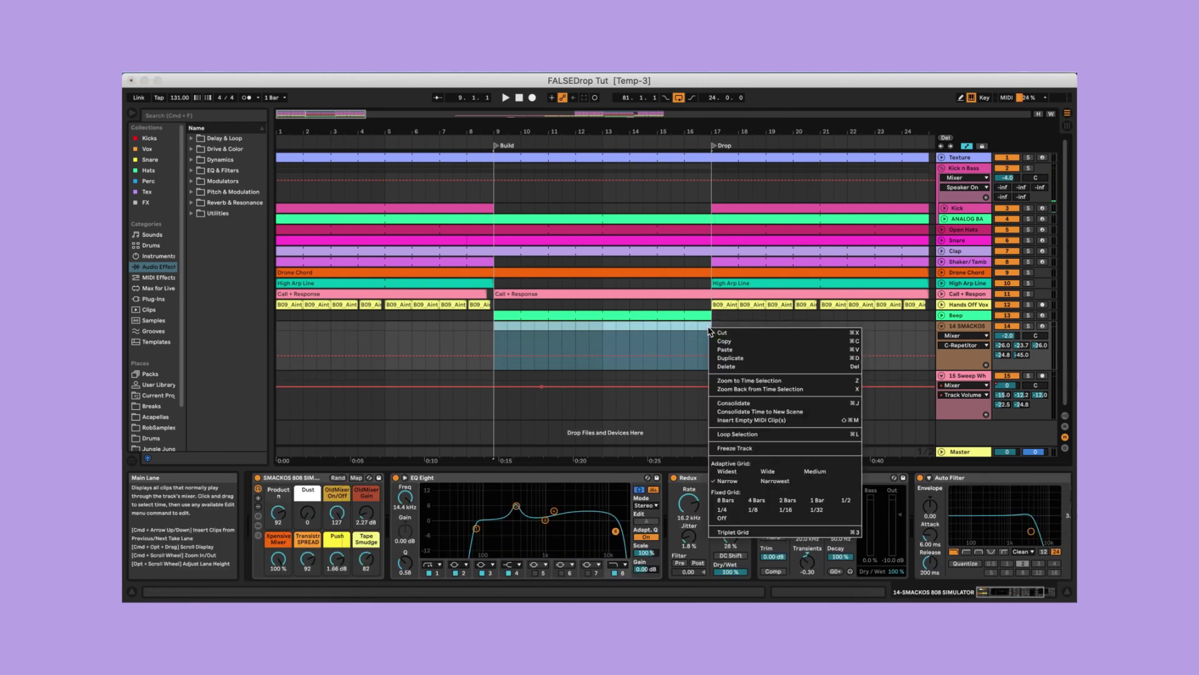
left_click(737, 420)
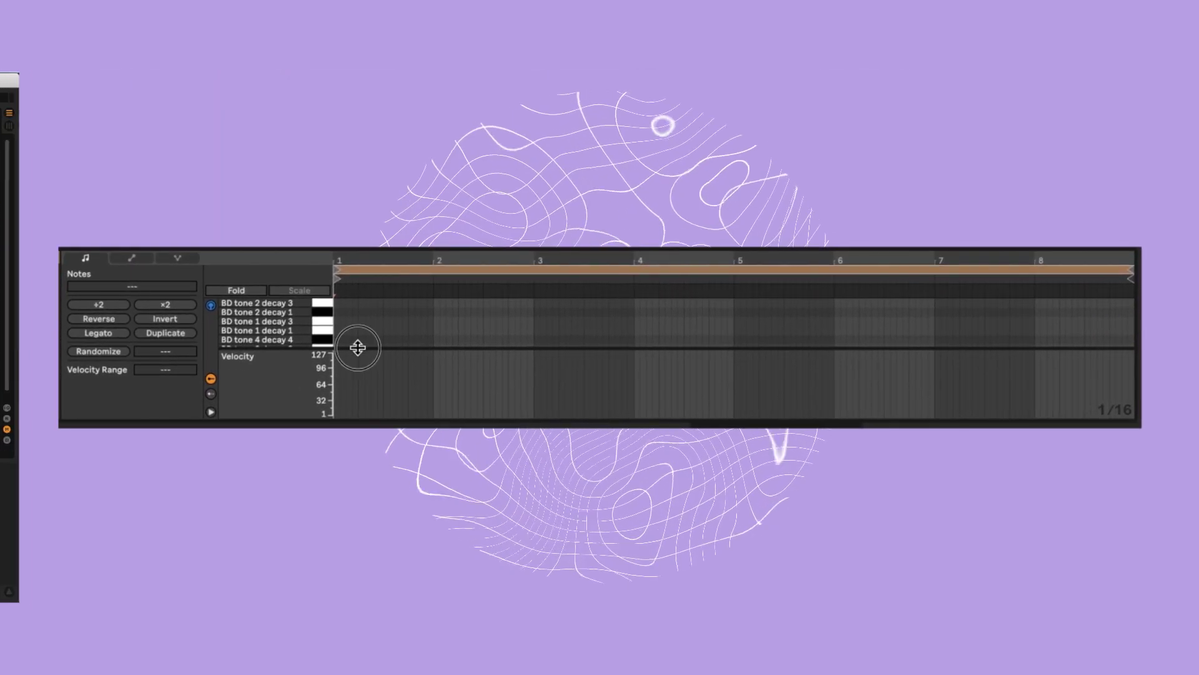
Fill the new clip with a continuous 1/16-note roll on SN tone 3 snap 2 and play it back.
left_click_drag(357, 392, 350, 419)
left_click(322, 335)
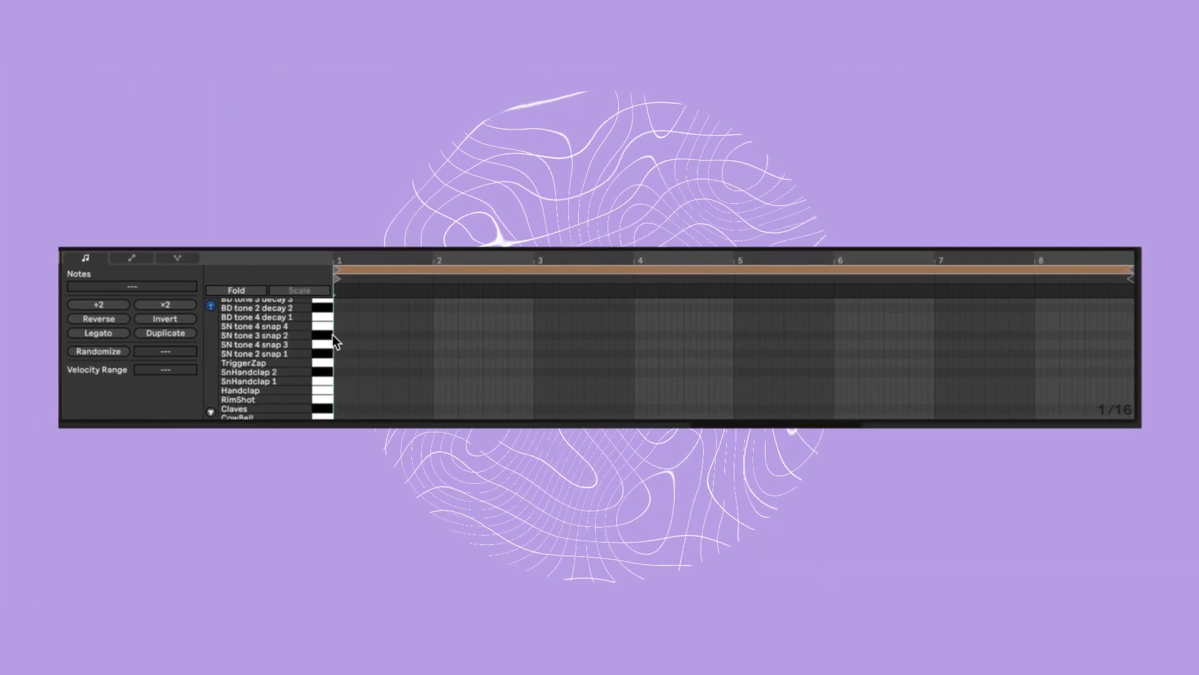
key("plus")
left_click_drag(345, 335, 594, 368)
left_click(417, 379)
key("space")
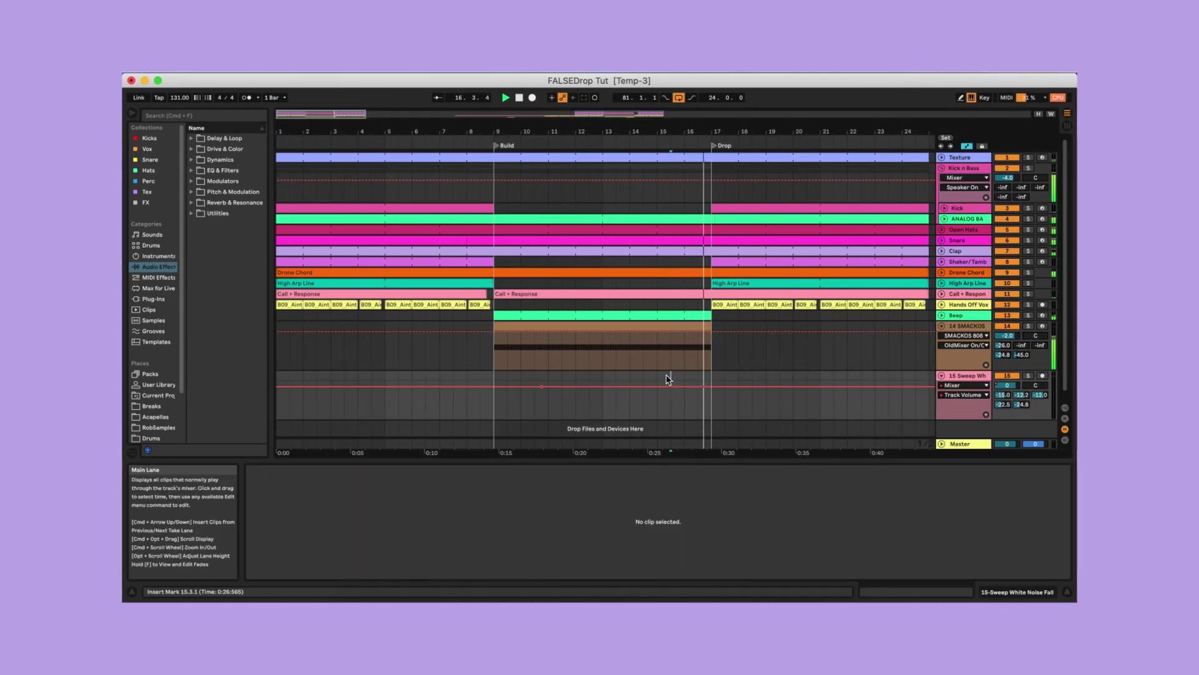
Fold the snare roll's note view and draw velocities low until about bar 7, rising to 127 at the clip's end.
left_click(691, 340)
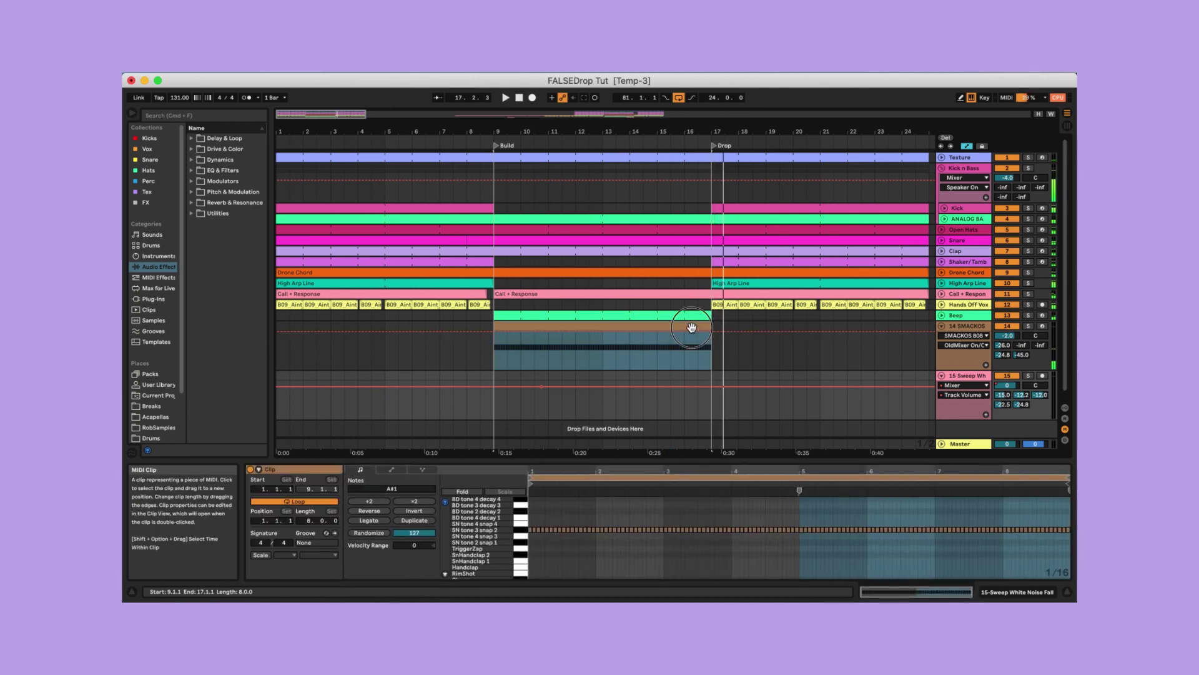
left_click(421, 556)
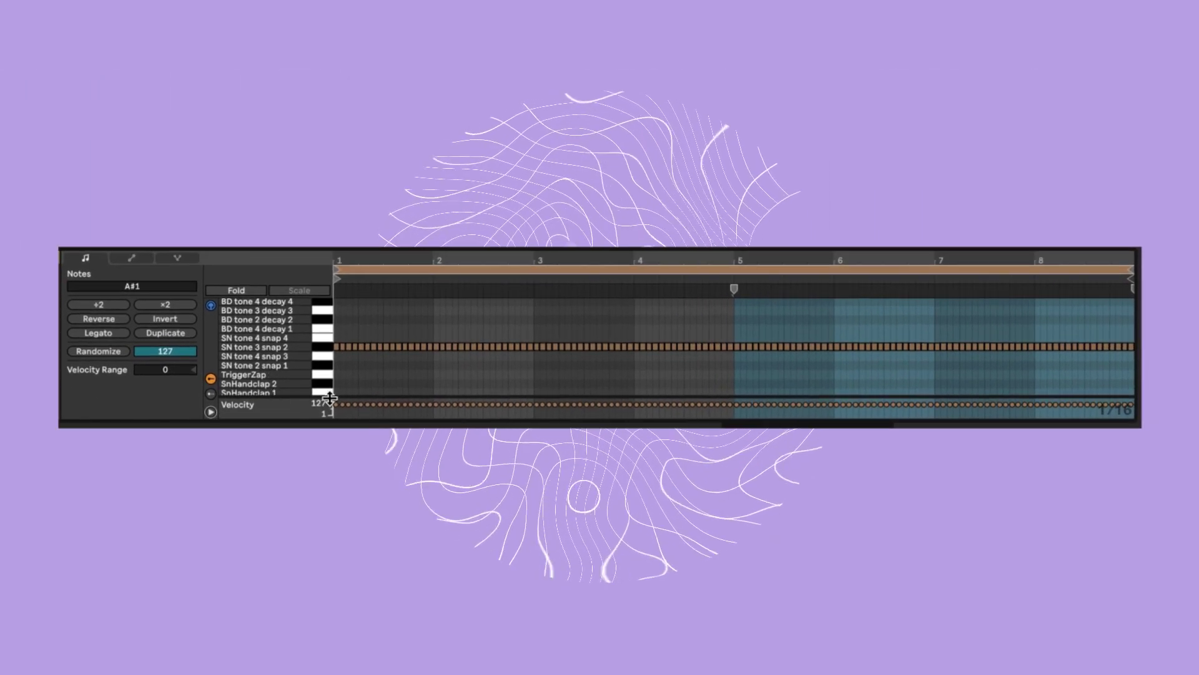
left_click(260, 289)
left_click_drag(322, 361, 322, 316)
left_click(652, 374)
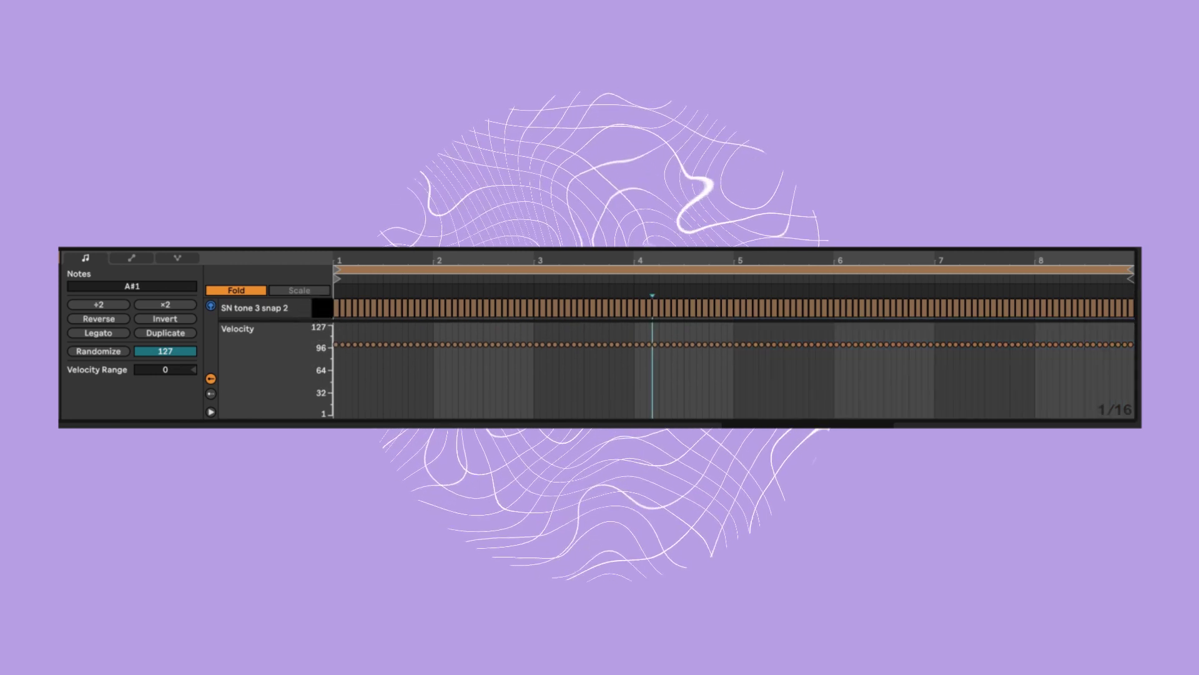
left_click(336, 408)
left_click_drag(336, 408, 675, 398)
mouse_move(506, 401)
left_mouse_down()
mouse_move(496, 401)
mouse_move(912, 409)
mouse_move(1058, 366)
mouse_move(1133, 313)
mouse_move(1136, 331)
left_mouse_up()
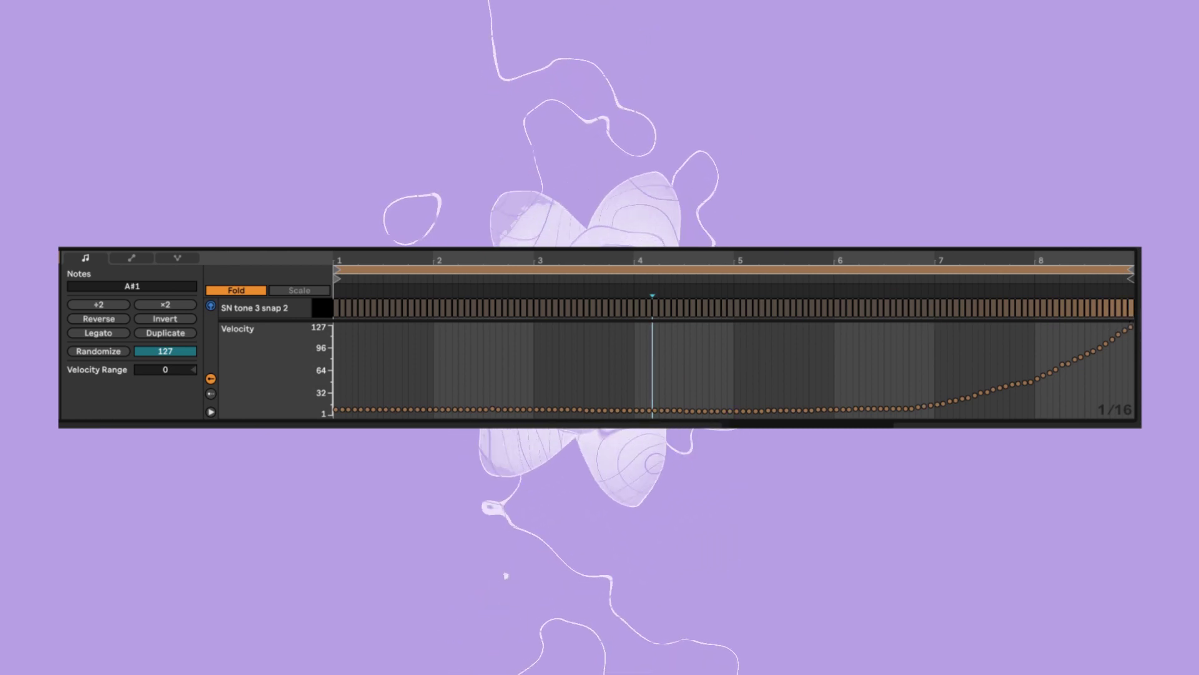
key("space")
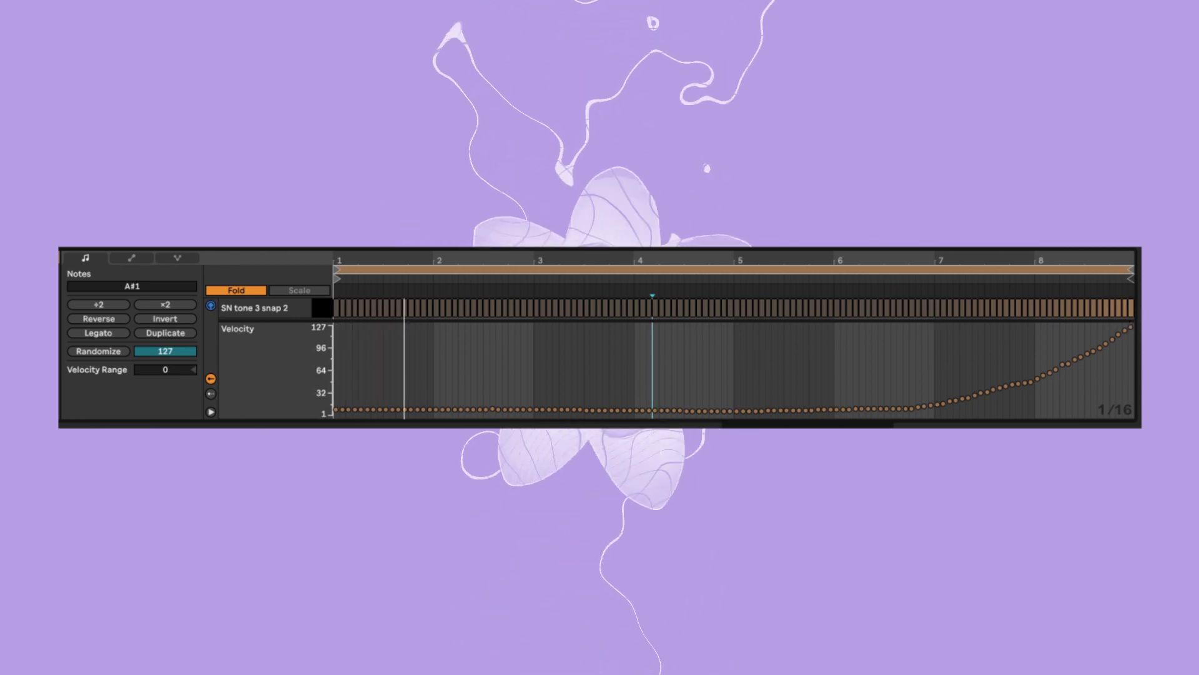
left_click(978, 292)
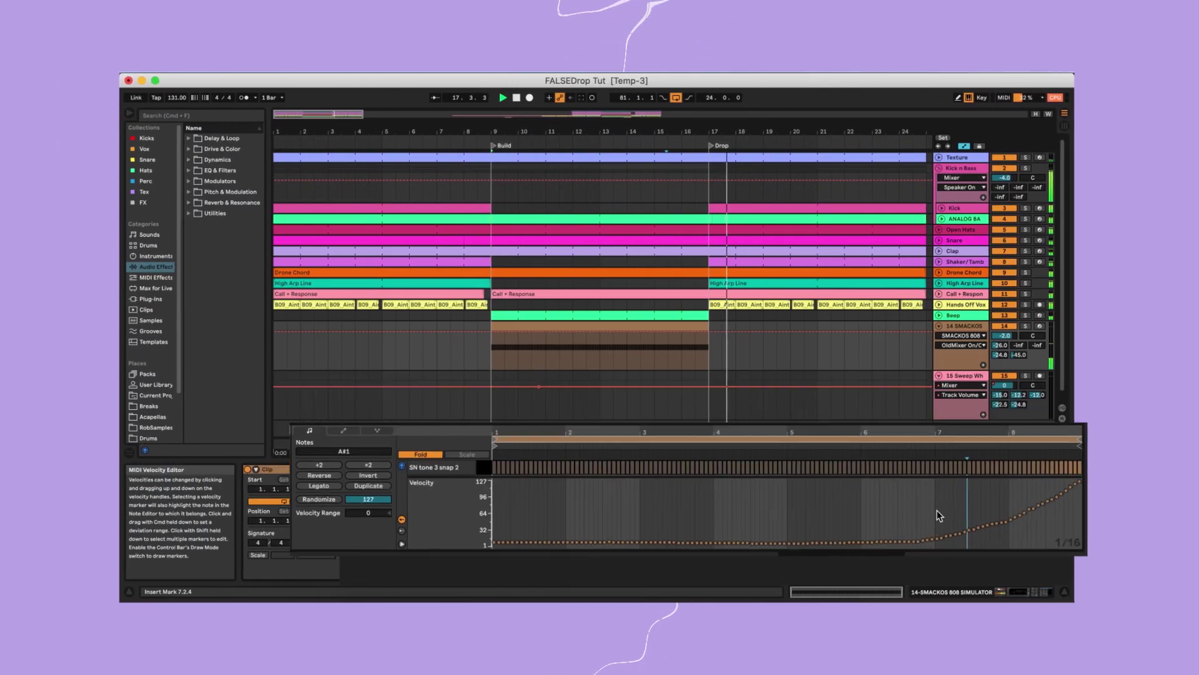
left_click(685, 375)
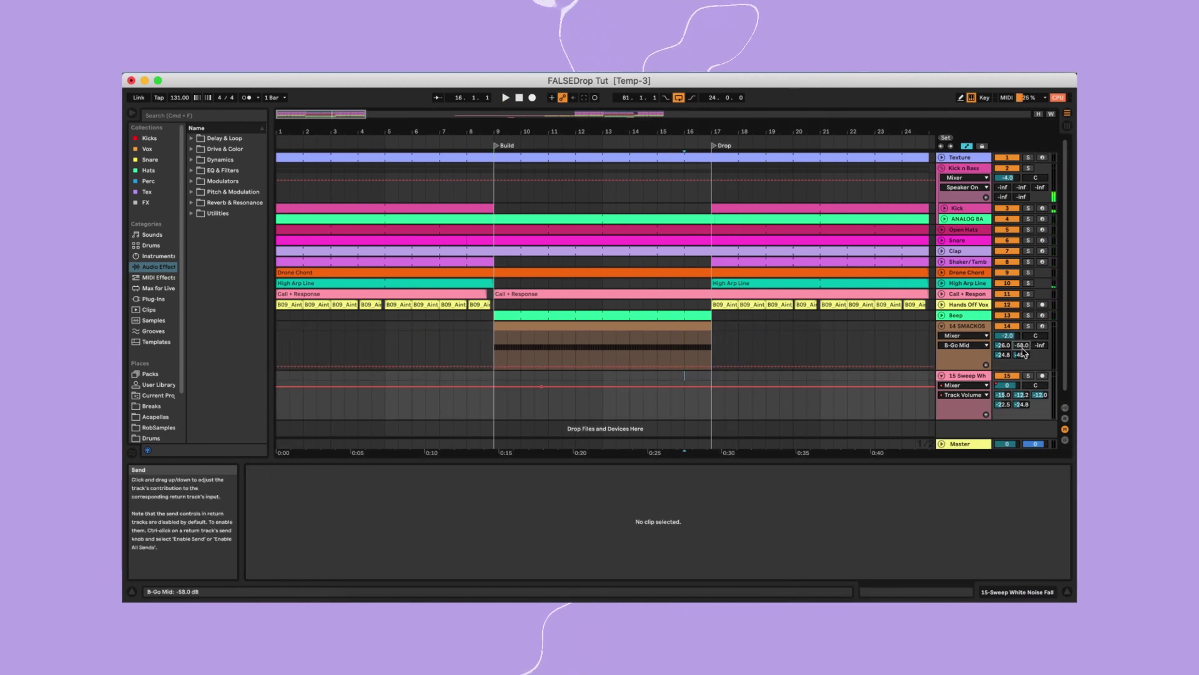
Automate the SMACKOS 808 track's volume to ramp up from about -6 dB at Build to about -2 dB at Drop.
right_click(1002, 336)
left_click(993, 340)
left_click(495, 343)
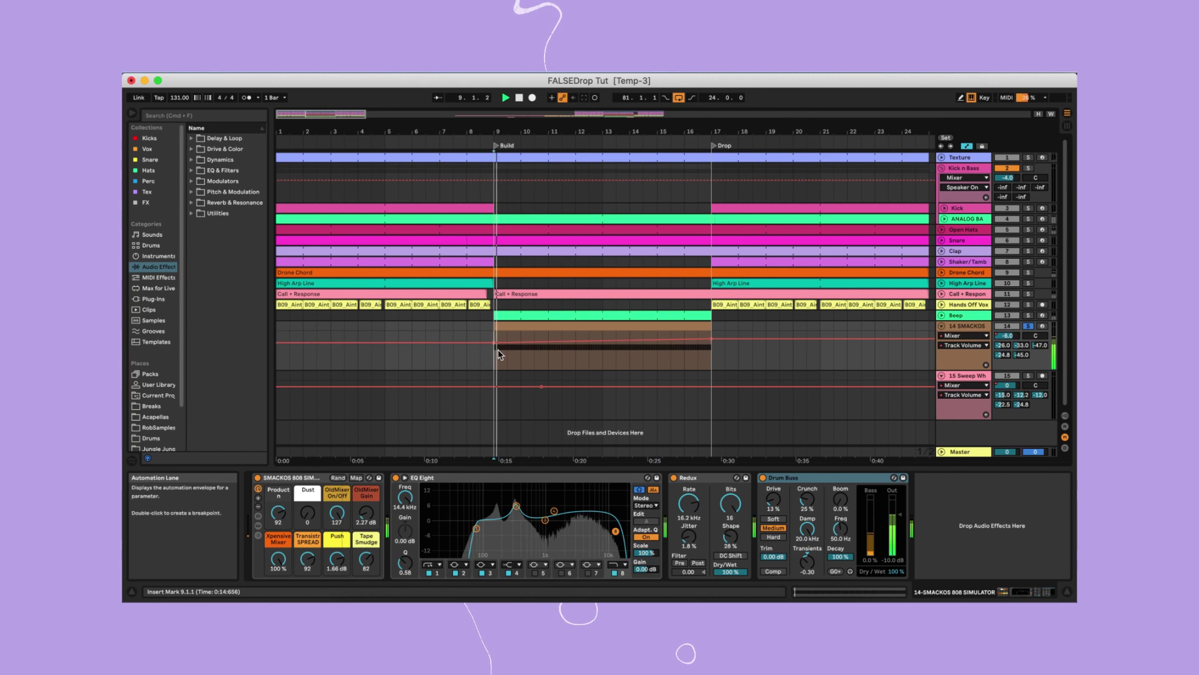
left_click(672, 363)
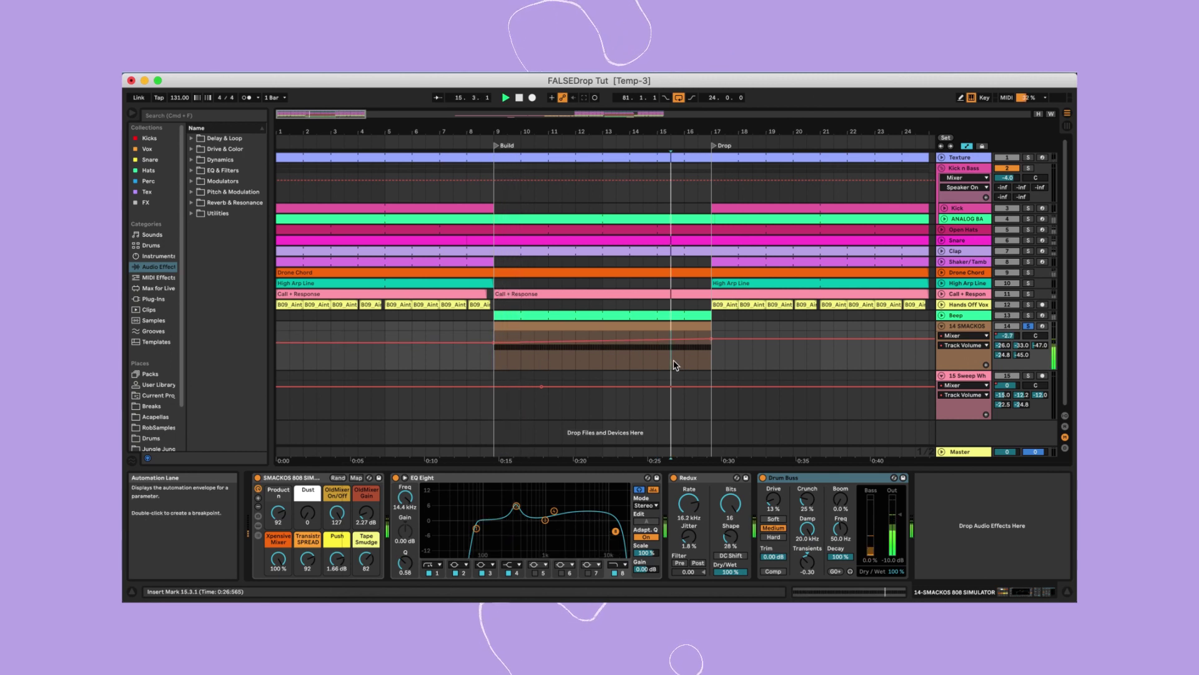
Search the browser for "filter", add Auto Filter to the SMACKOS 808 track, and show its Frequency automation.
left_click(196, 117)
type("filter")
left_click(227, 148)
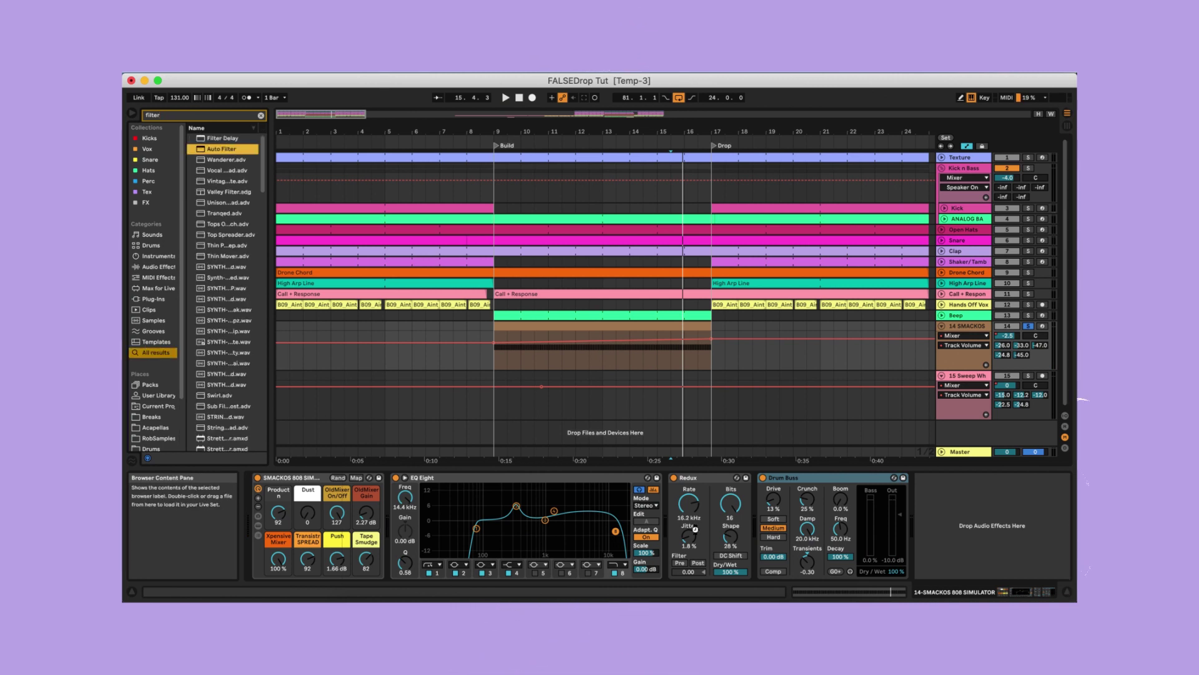
right_click(1001, 515)
left_click(997, 521)
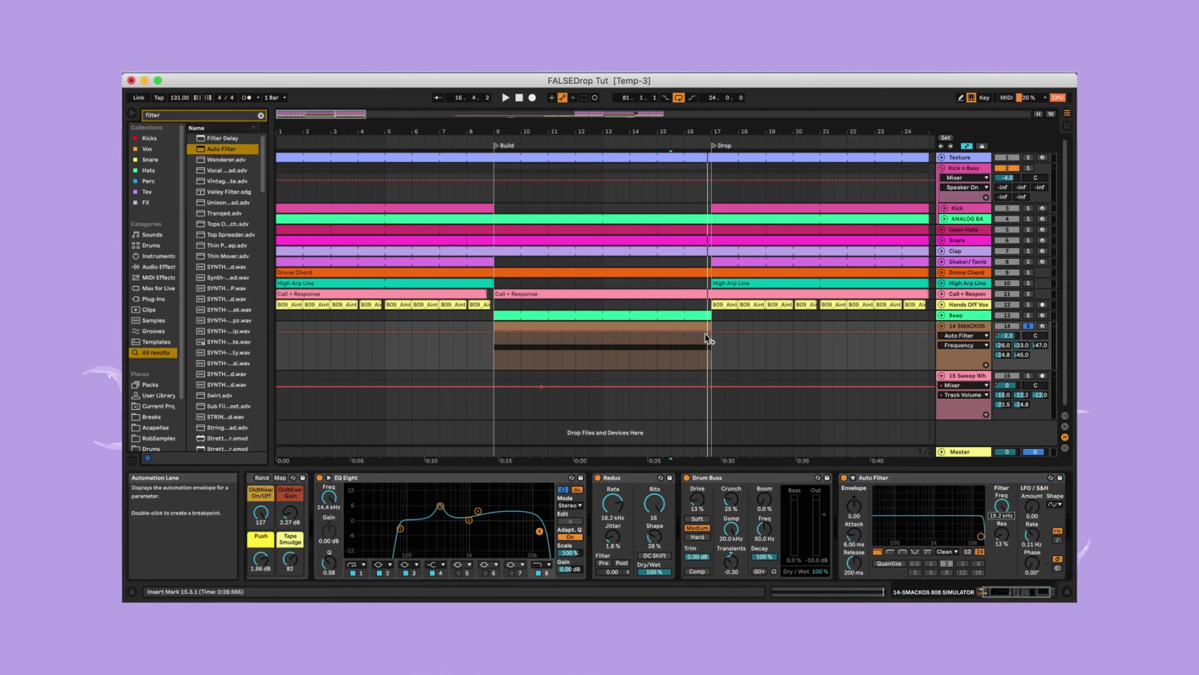
Lower the filter Frequency automation at the Build locator and curve its rise so it opens mostly toward the Drop.
left_click_drag(494, 335, 496, 349)
left_click(496, 382)
key("space")
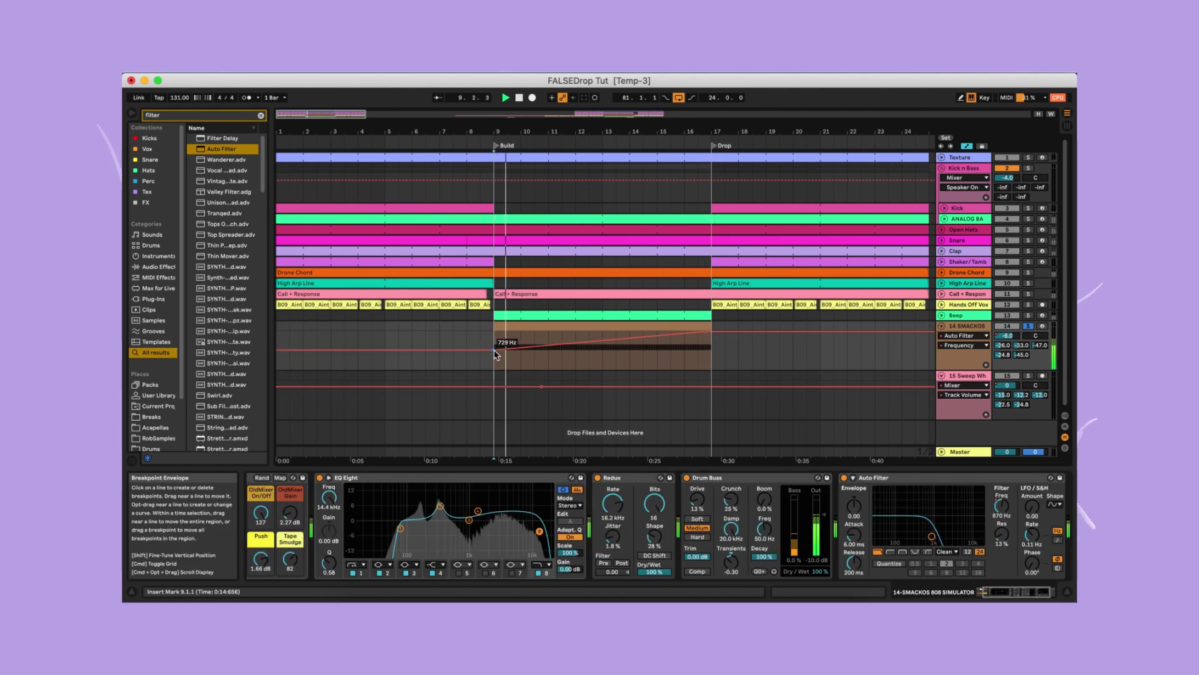
left_click_drag(603, 341, 602, 348)
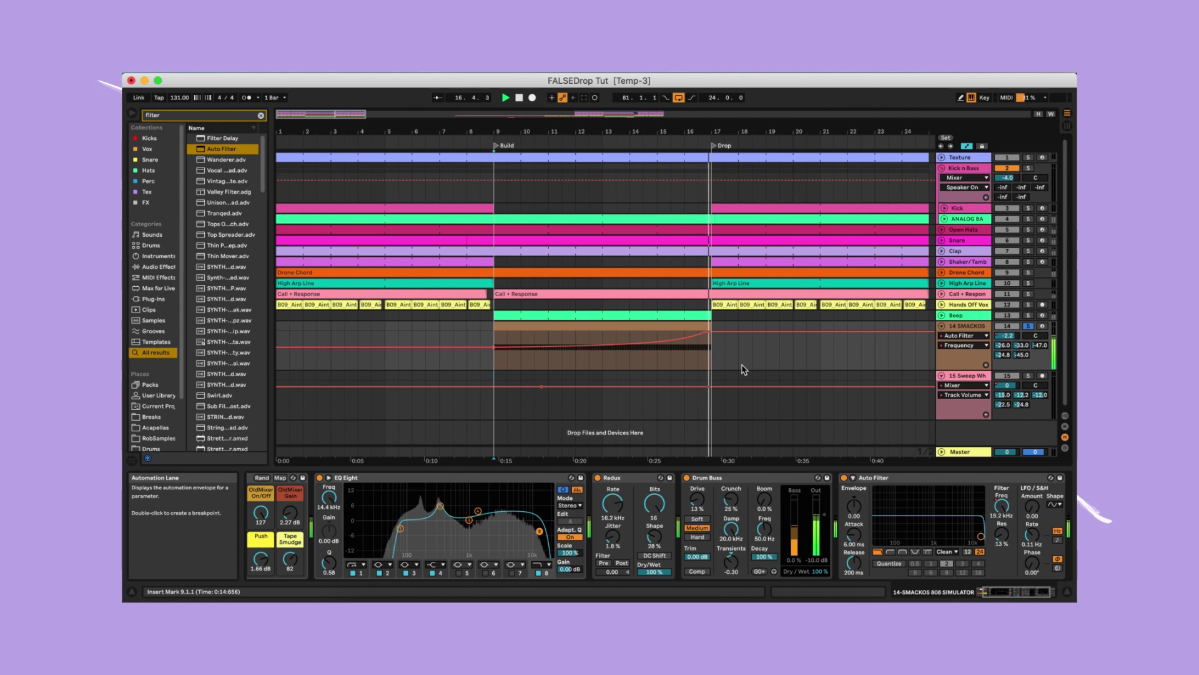
Automate the Snare track's B-Go Mid send to rise from about bar 15 and cut to -inf at the Drop, auditioning it soloed.
left_click(942, 246)
left_click(655, 281)
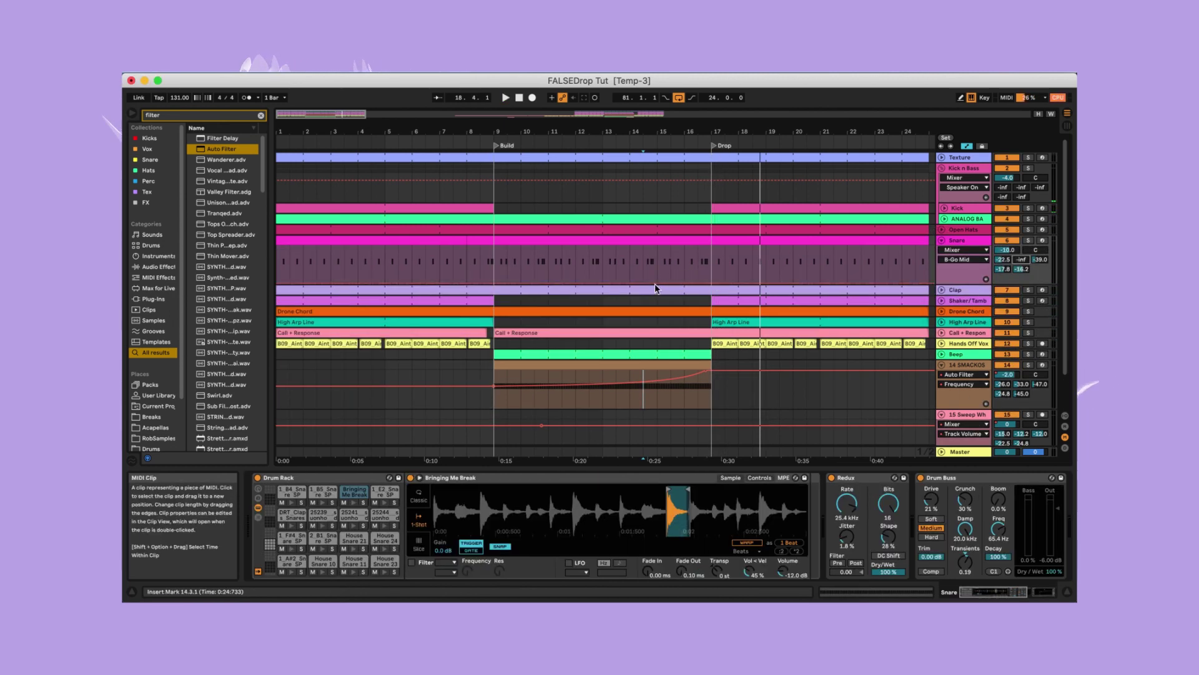
left_click_drag(683, 283, 709, 248)
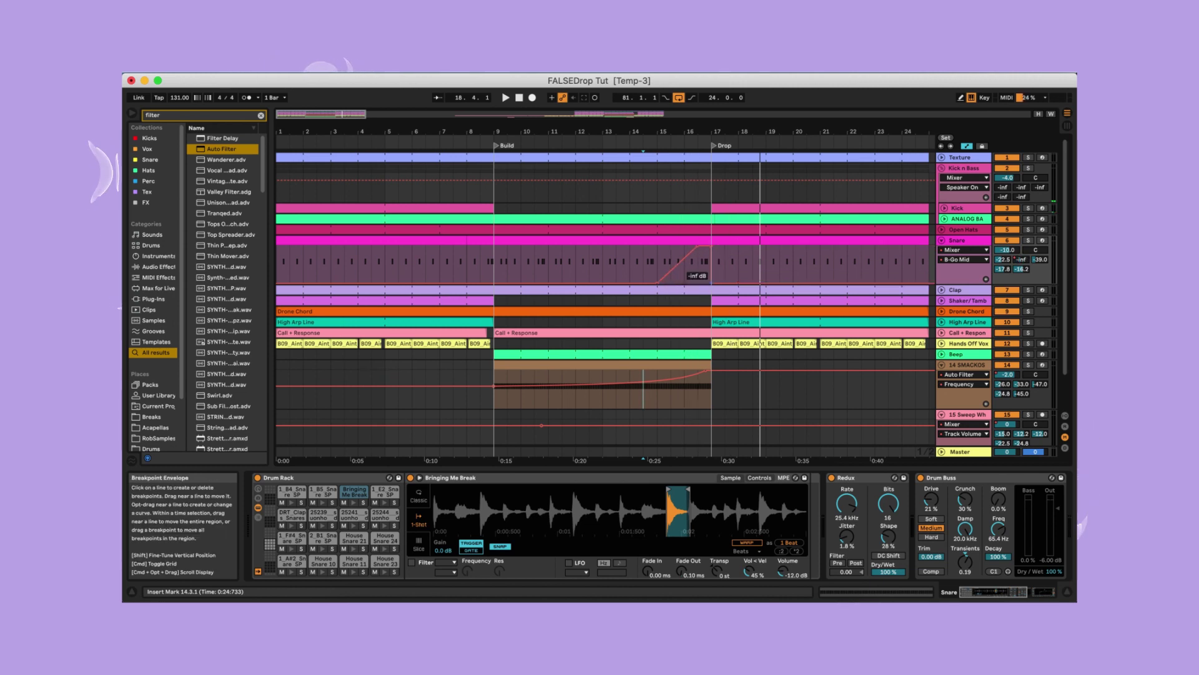
key("space")
left_click(1028, 241)
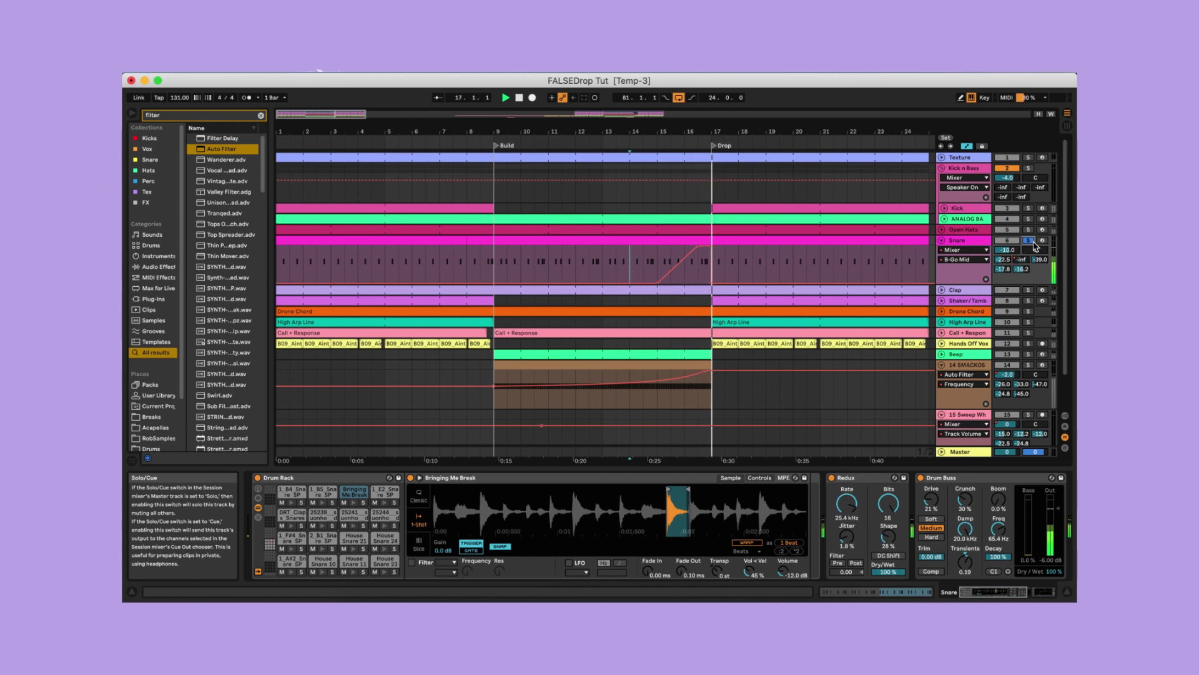
left_click(1029, 242)
Search for "white" and place Sweep White Noise Fall.wav on the sweep track from bar 15 to the Drop locator.
left_click(668, 188)
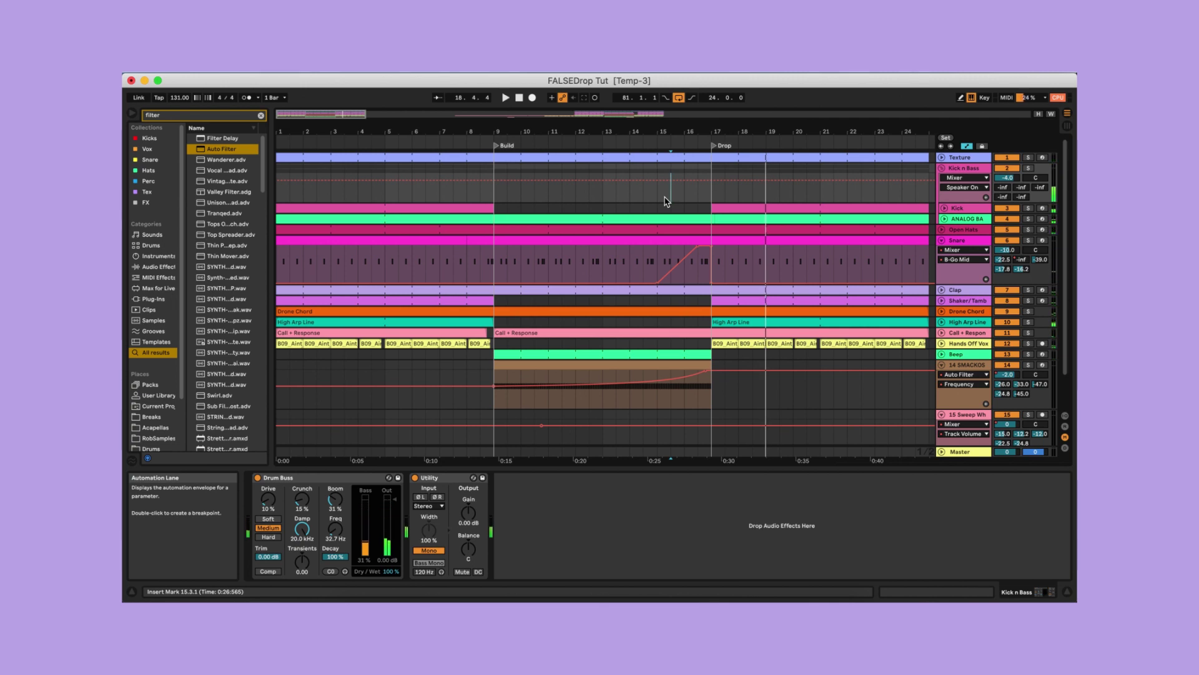
scroll(667, 201, "down", 1)
key("super+f")
type("white")
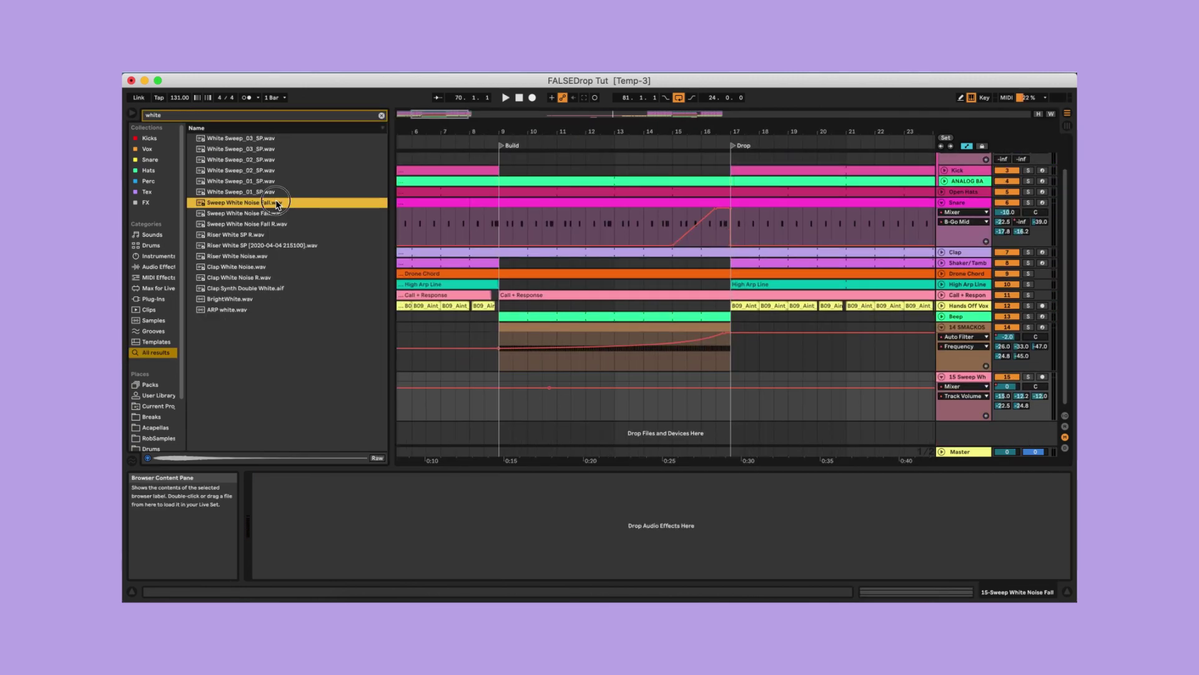
left_click_drag(625, 362, 682, 395)
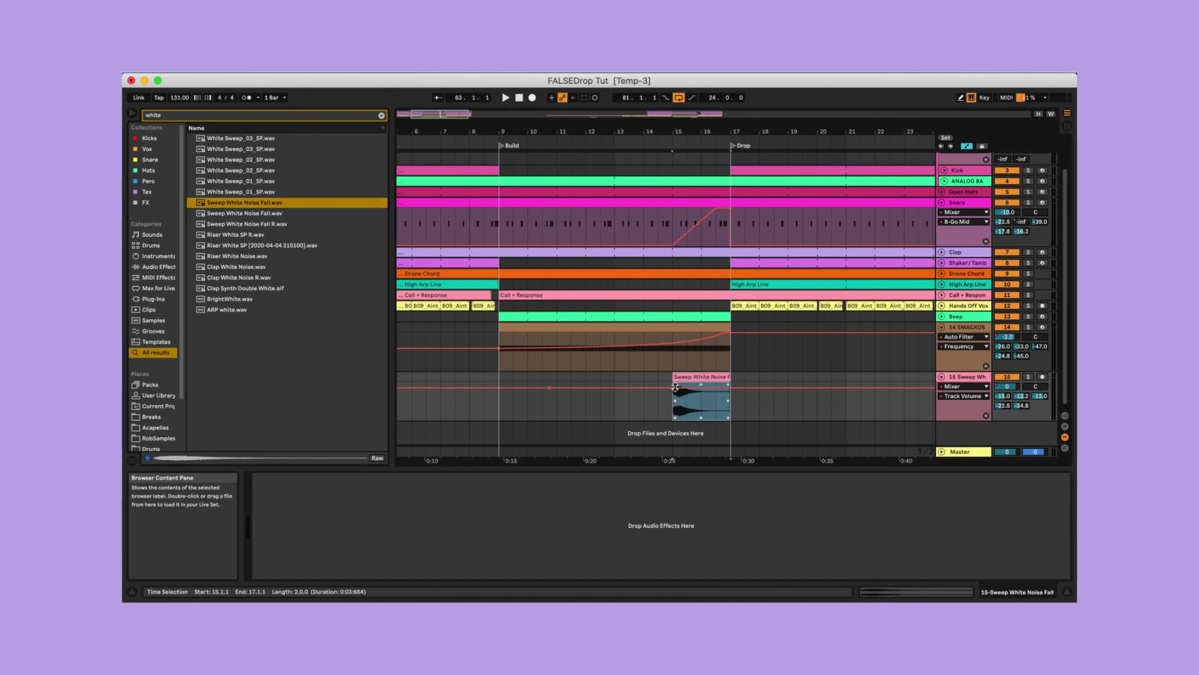
Reverse the white noise sweep clip and set its gain to -20 dB.
key("shift+Tab")
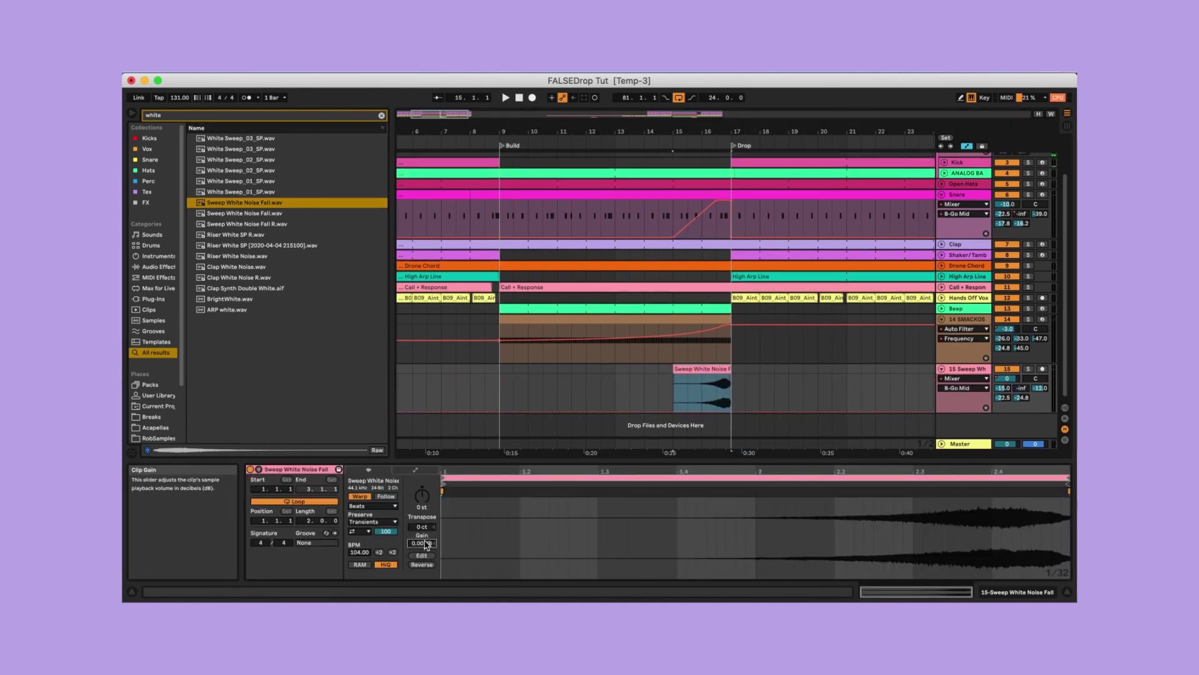
type("-")
type("20")
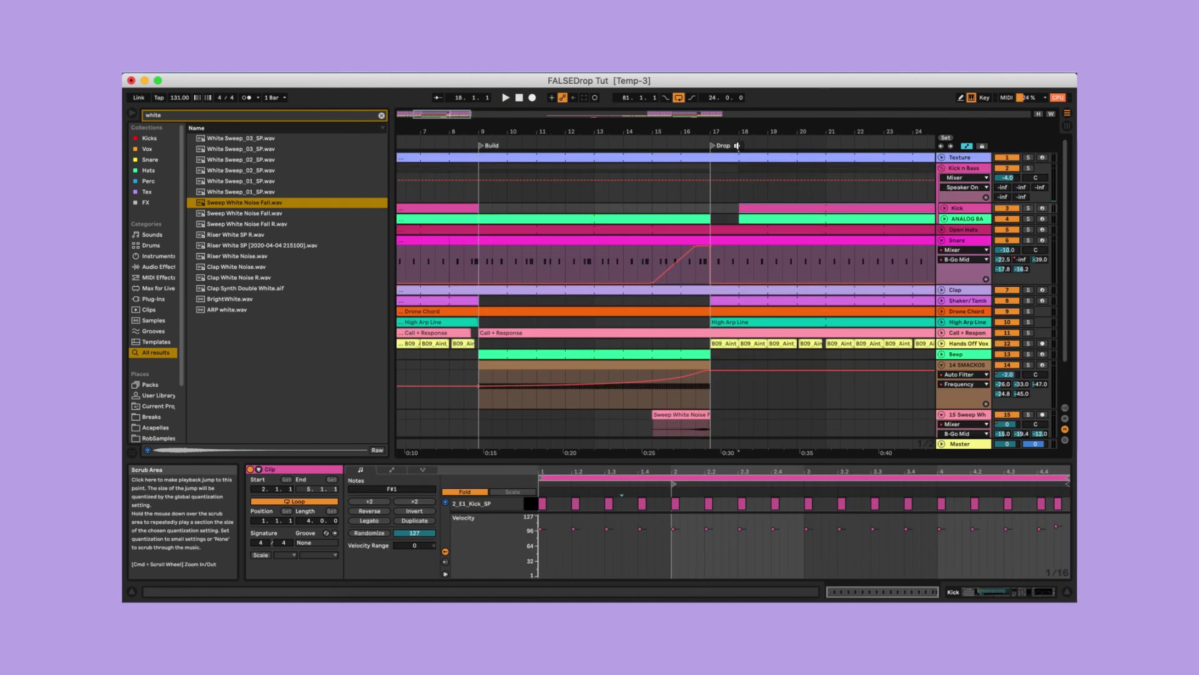
Add a locator at bar 18 named "Delayed Drop".
right_click(741, 148)
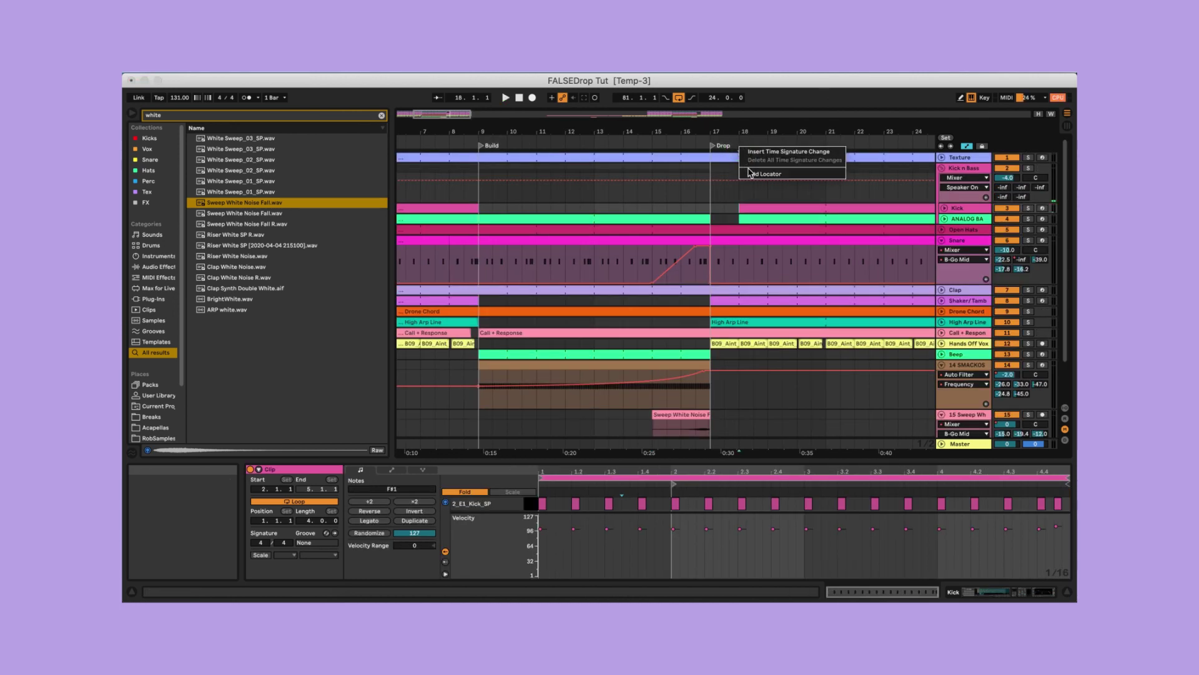
left_click(750, 173)
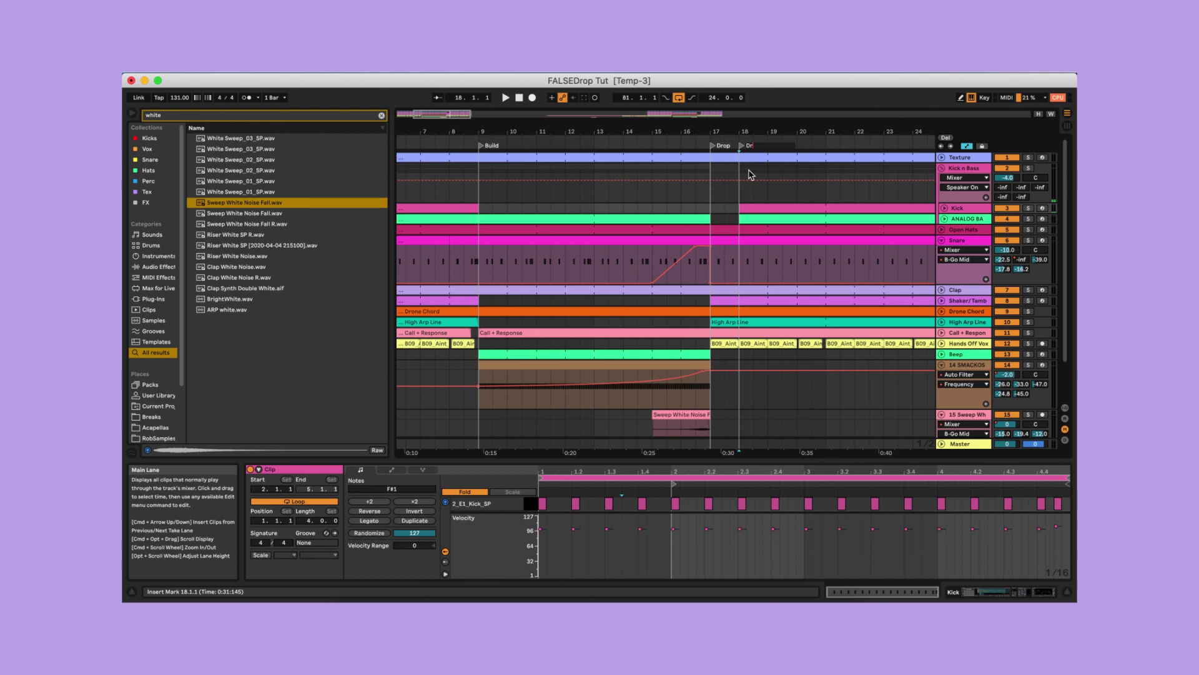
type("op")
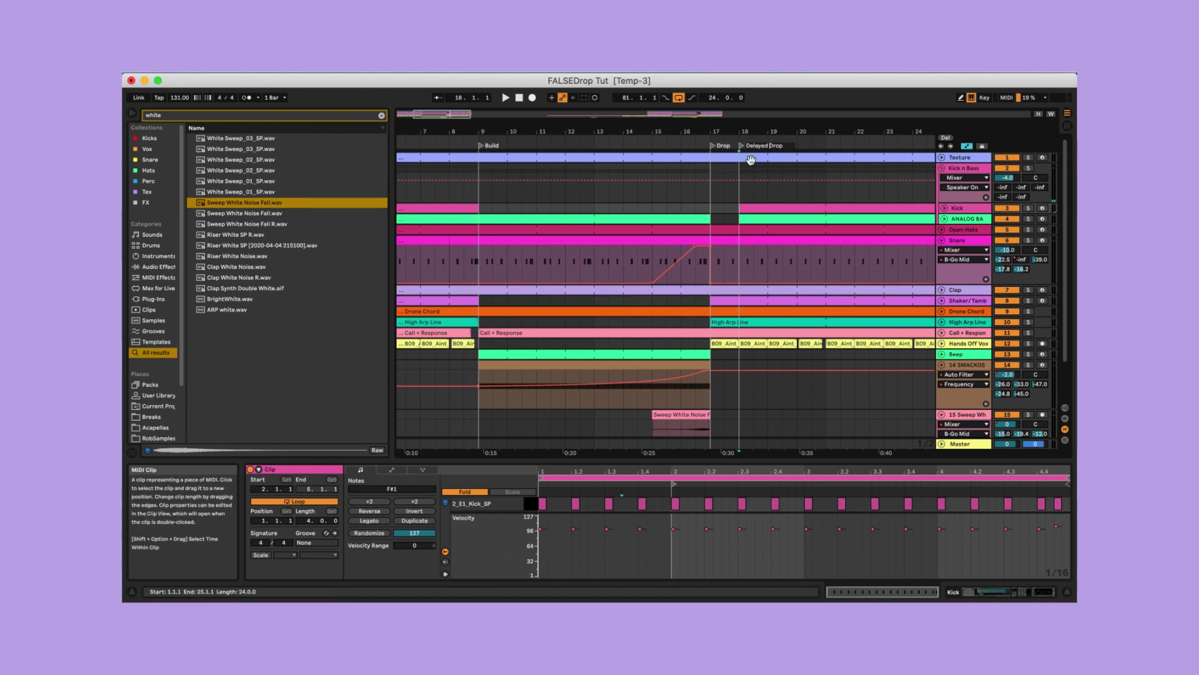
Undo the bar 18 locator and the kick and bass gap at the Drop, and redo these edits.
key("super+z")
key("super+z")
left_click(711, 217)
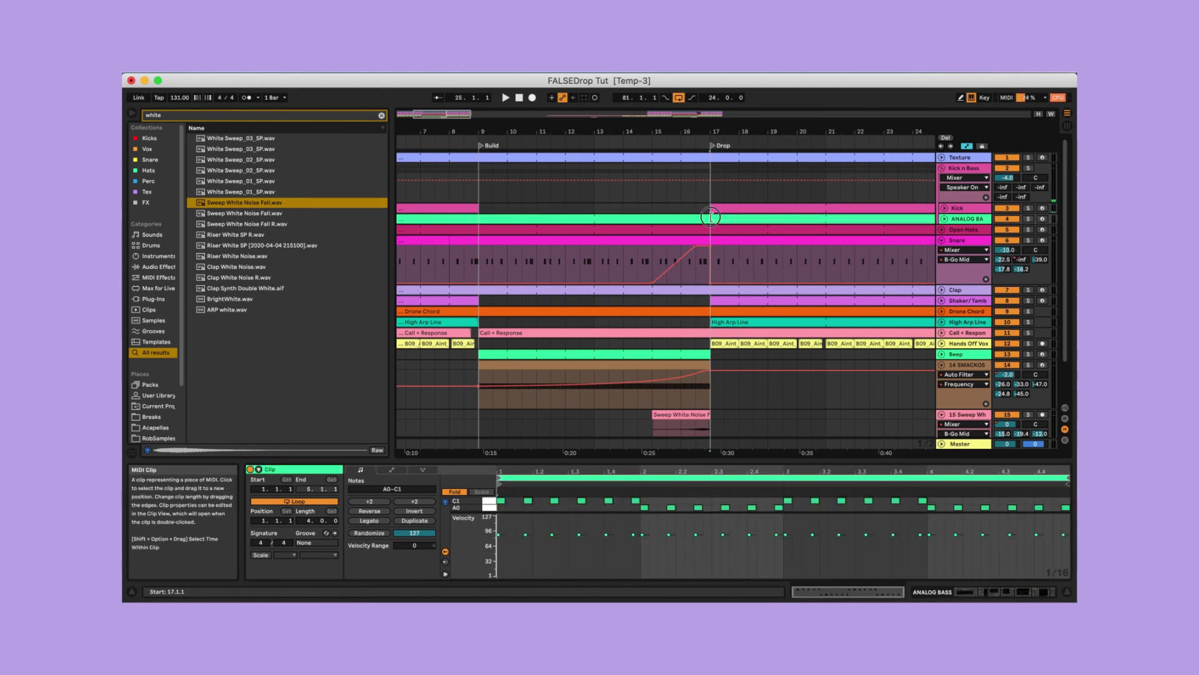
left_click(745, 209)
key("super+shift+z")
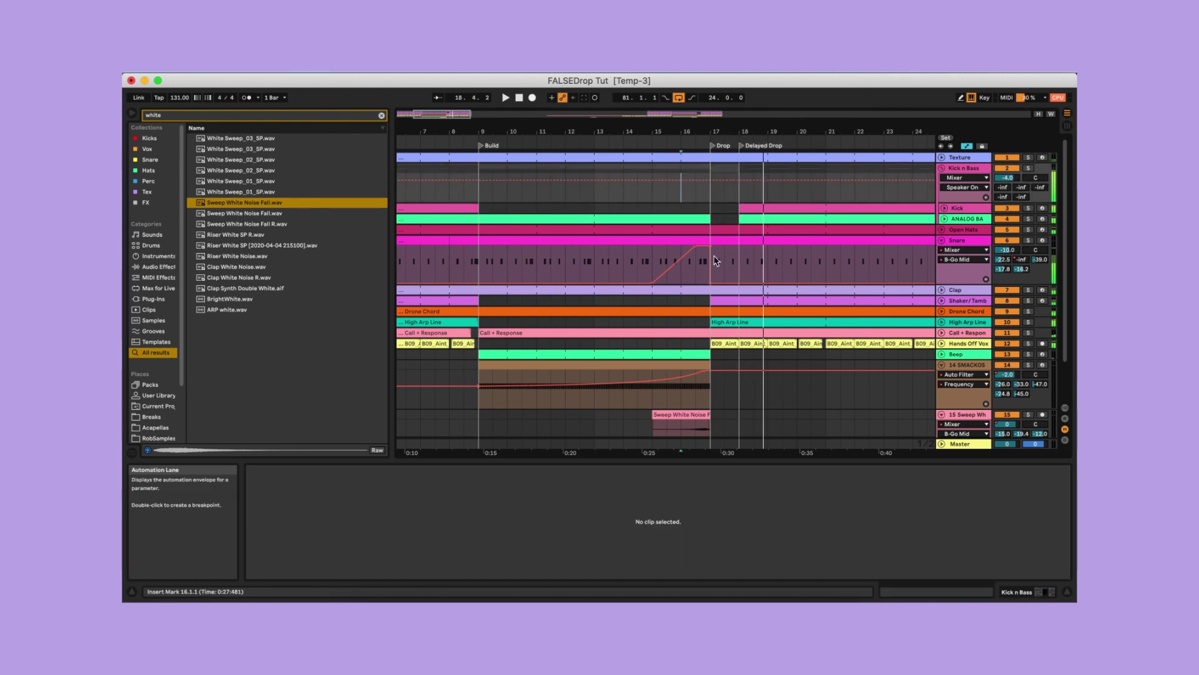
Clear bar 17, between the Drop and Delayed Drop locators, on the Shaker/Tamb, Clap, Open Hats and Snare tracks.
left_click(715, 301)
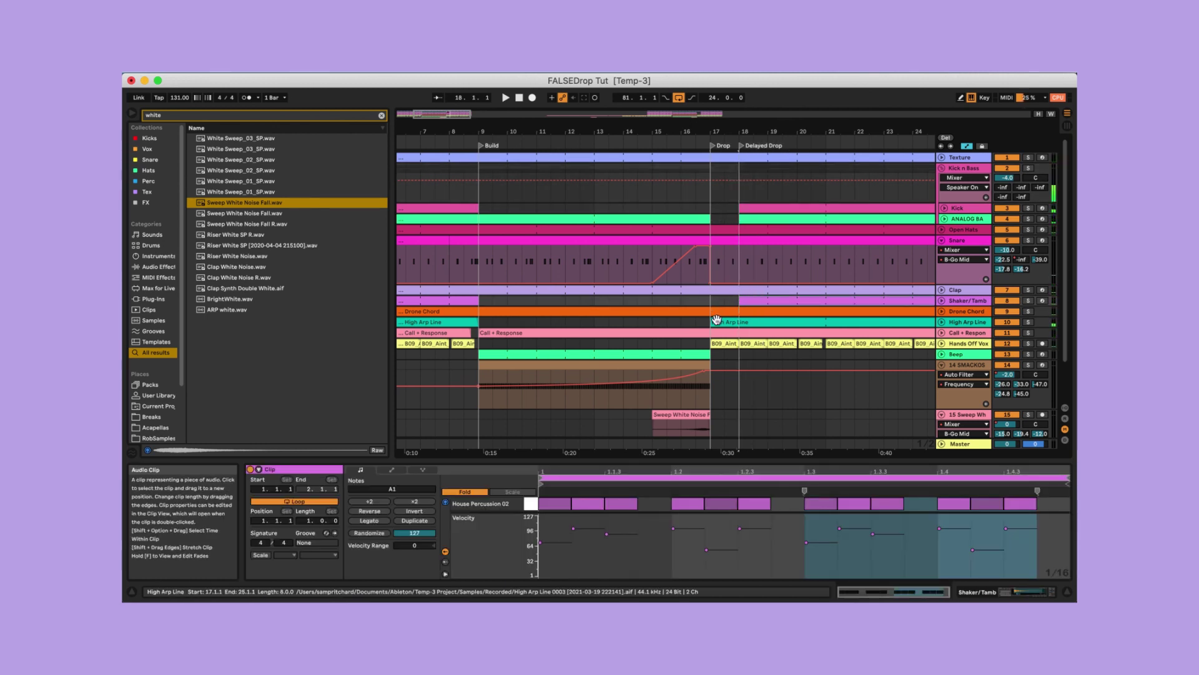
left_click(712, 304)
left_click(735, 237)
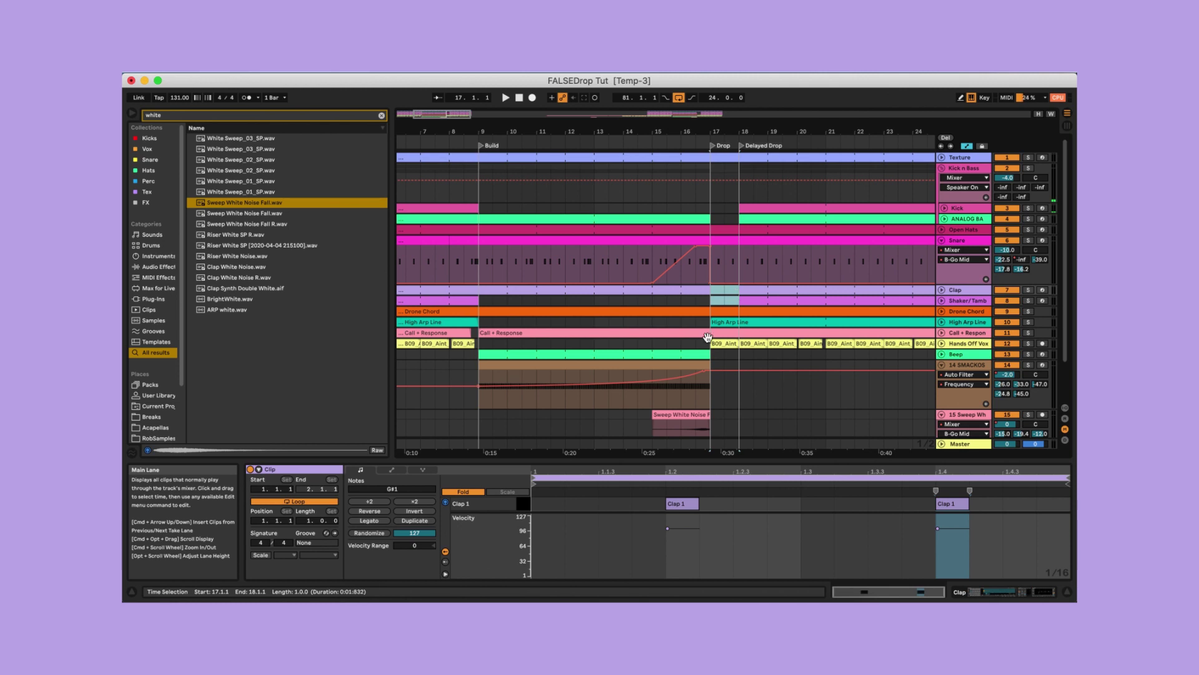
left_click(712, 268)
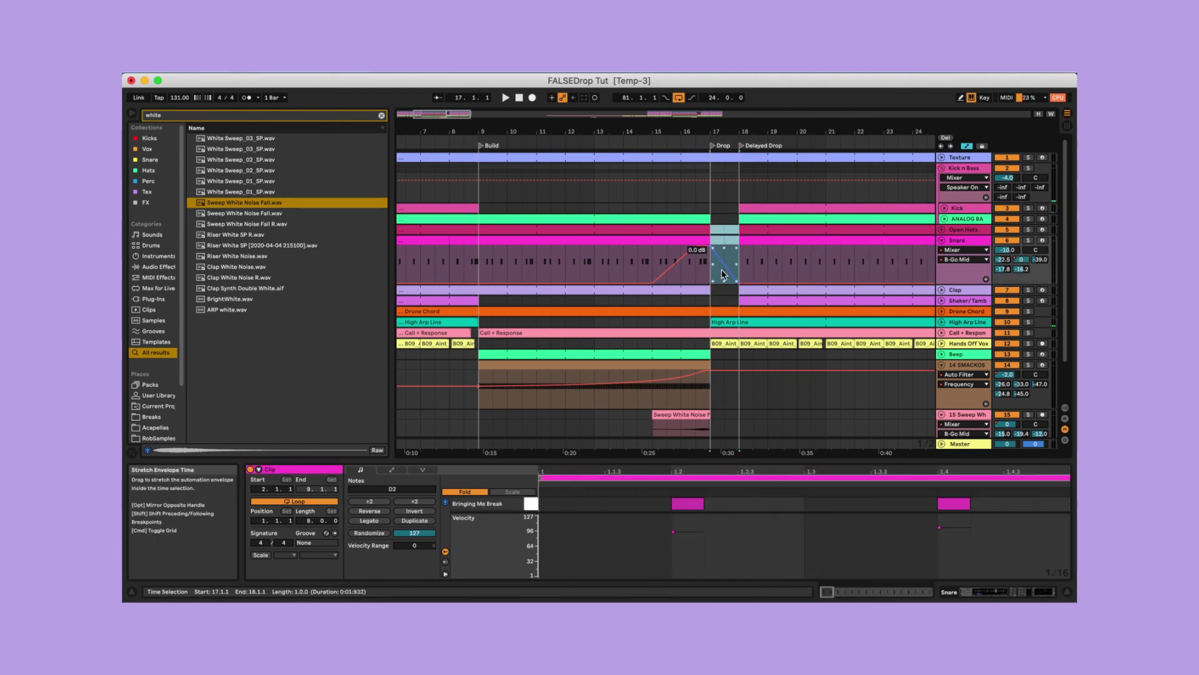
left_click(724, 275)
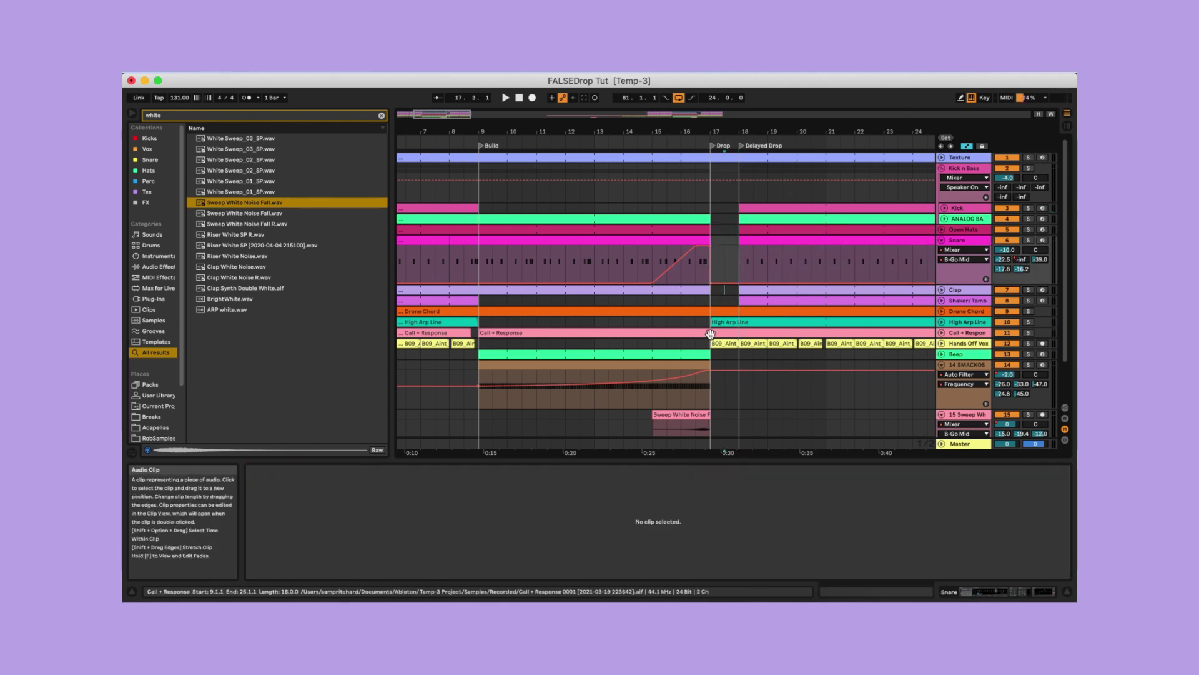
Trim the start of the High Arp Line clip from the Drop to the Delayed Drop at bar 18, and play from bar 16.
left_click(731, 323)
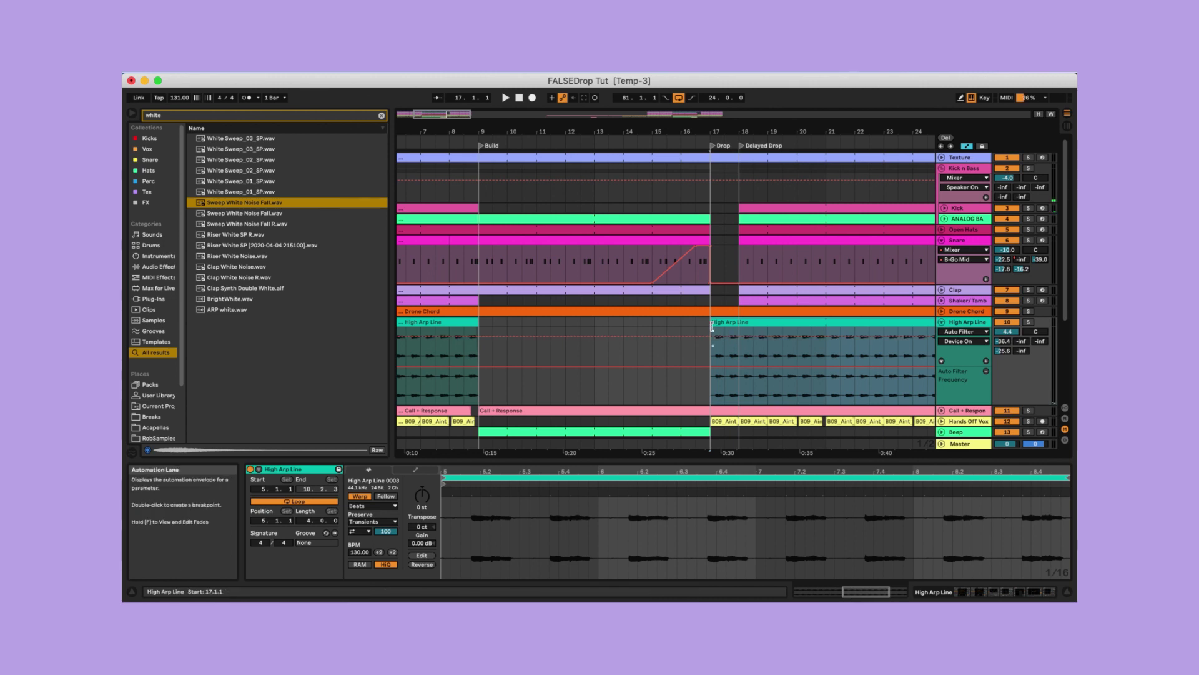
left_click_drag(711, 323, 740, 324)
left_click(683, 325)
key("space")
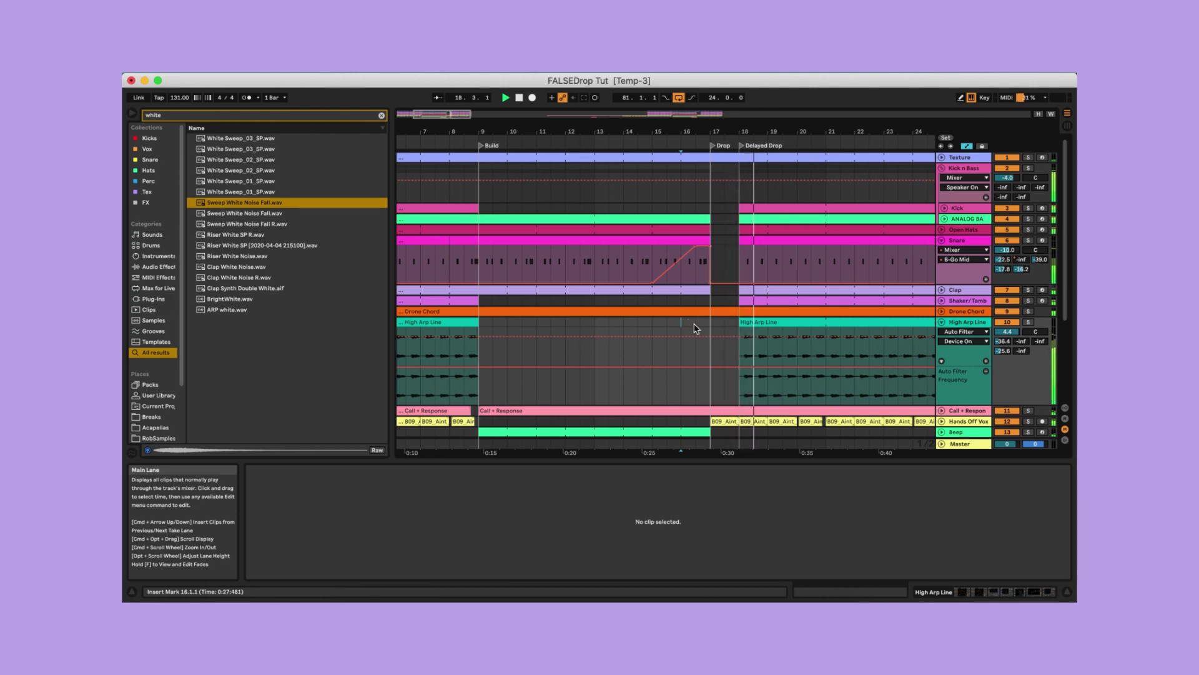
key("space")
Place a short High Arp Line fragment across the Drop from 16.4.1 to 17.2.3, and start the main arp clip at 17.3.
left_click(739, 356)
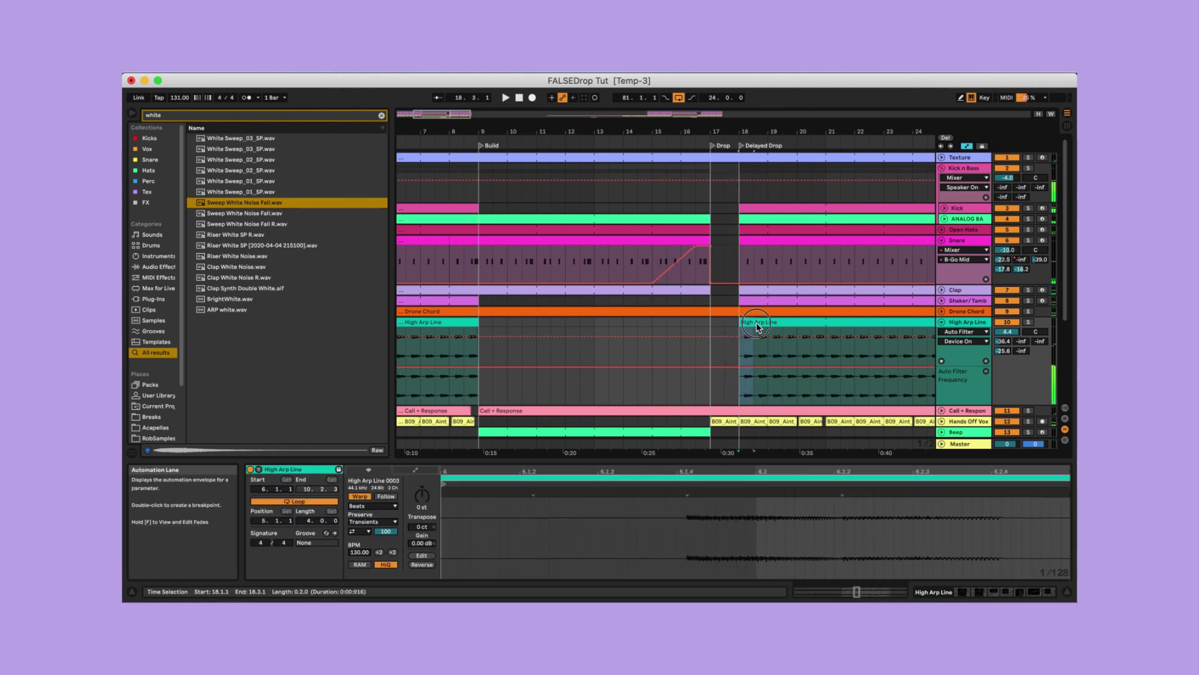
left_click_drag(714, 355, 712, 354)
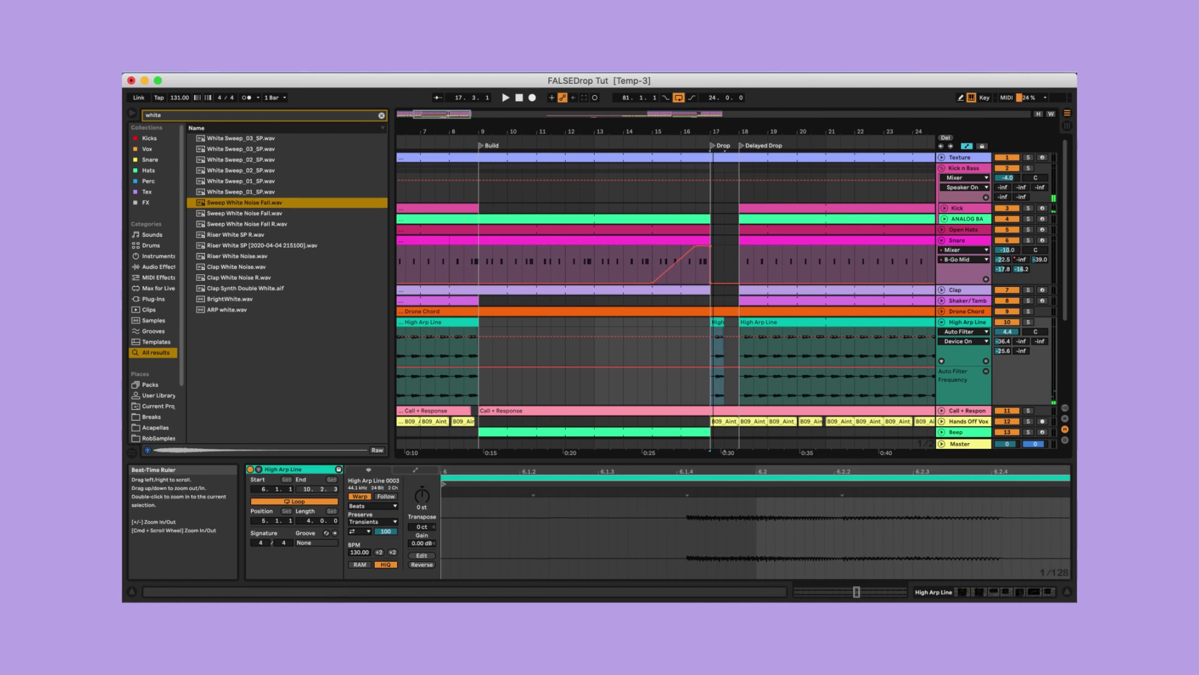
left_click_drag(713, 130, 714, 142)
mouse_move(661, 323)
left_mouse_down()
mouse_move(756, 323)
mouse_move(675, 325)
left_mouse_up()
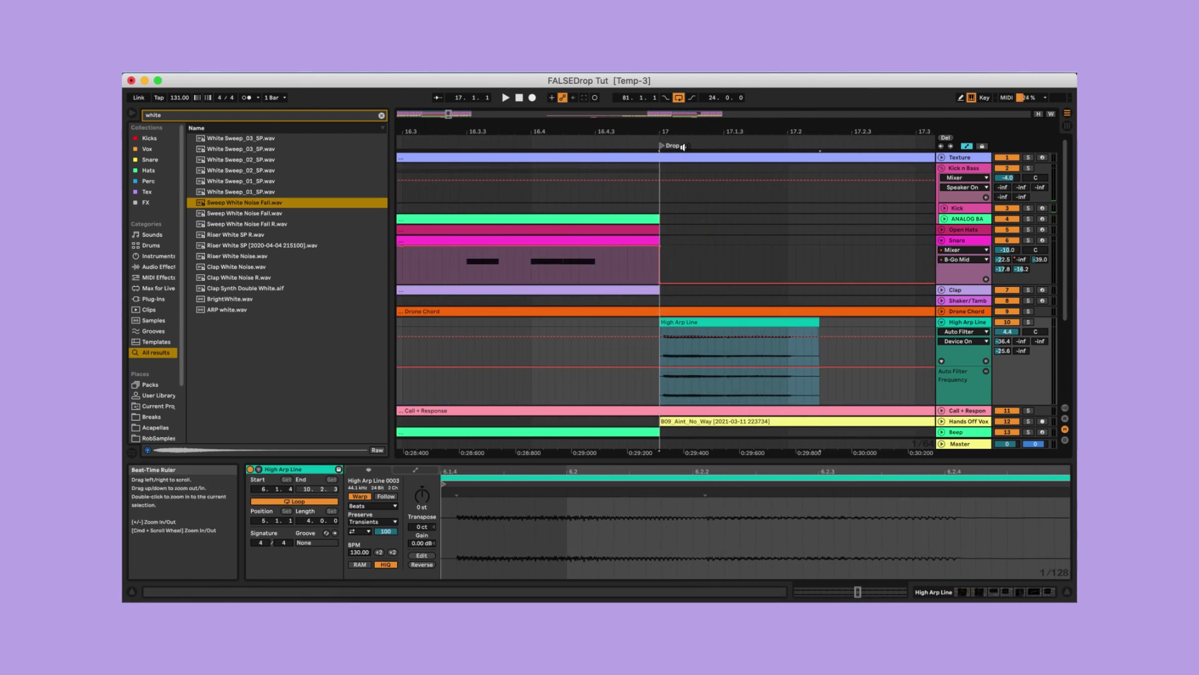
key("x")
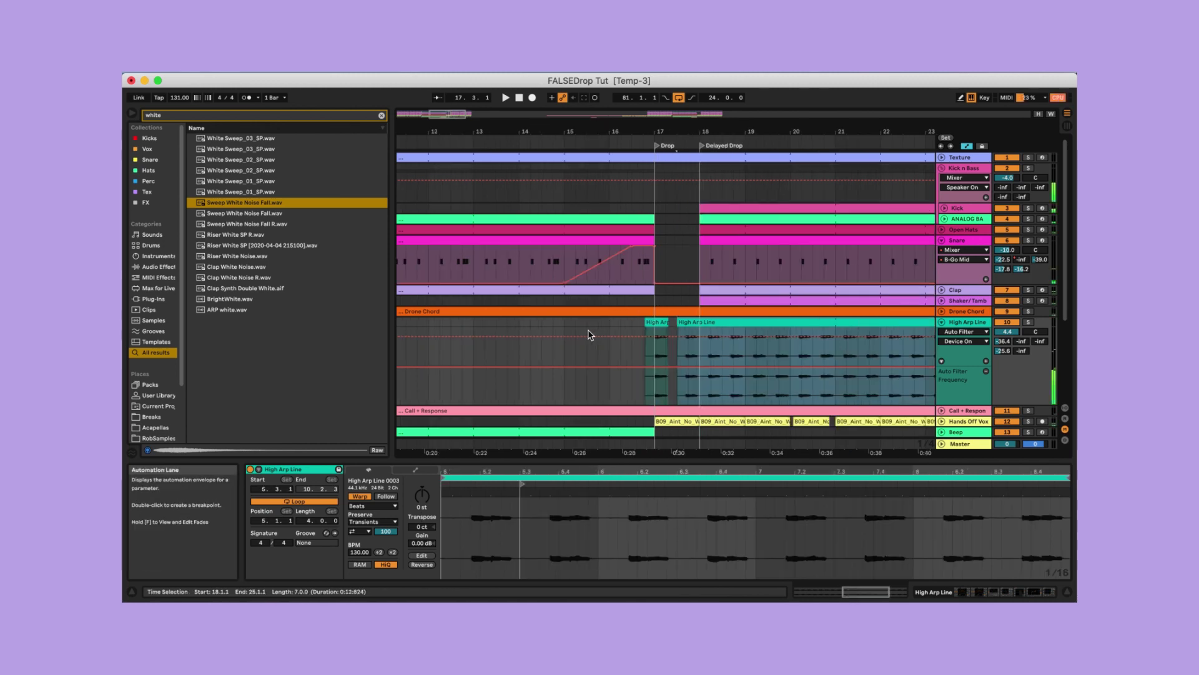
left_click(586, 325)
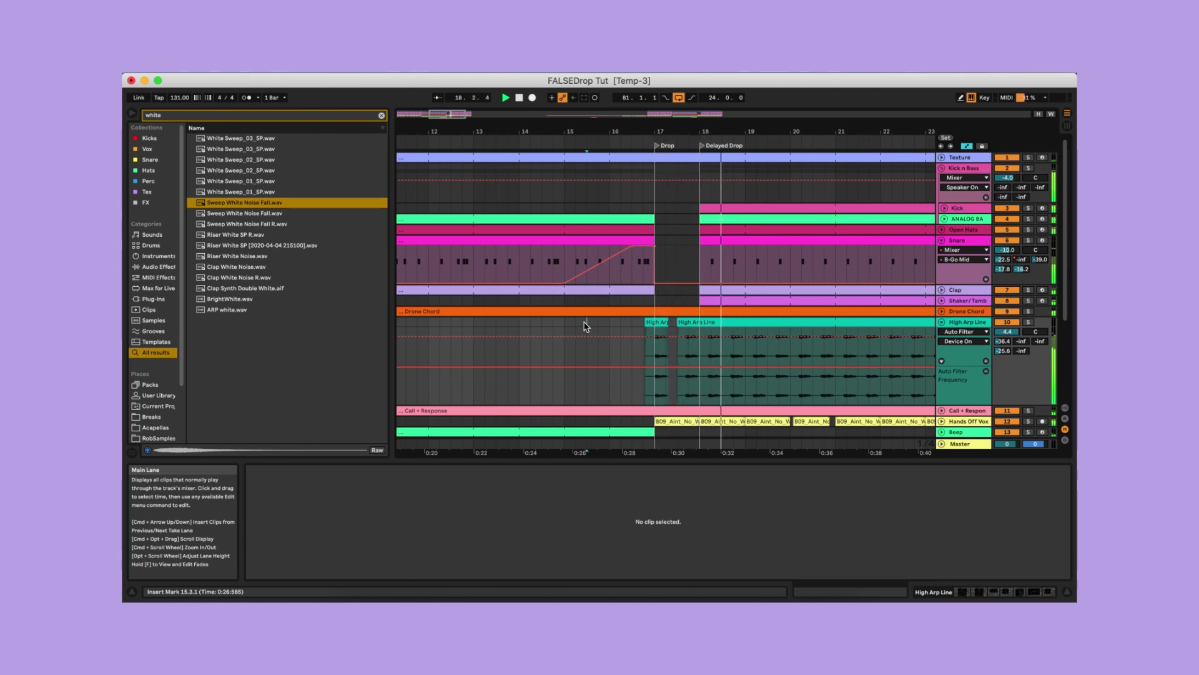
Deactivate the 14 SMACKOS and 15 Sweep White Noise tracks, flatten the Snare send automation, and audition the drop without them from 14.4.1.
scroll(586, 325, "down", 10)
scroll(586, 325, "left", 5)
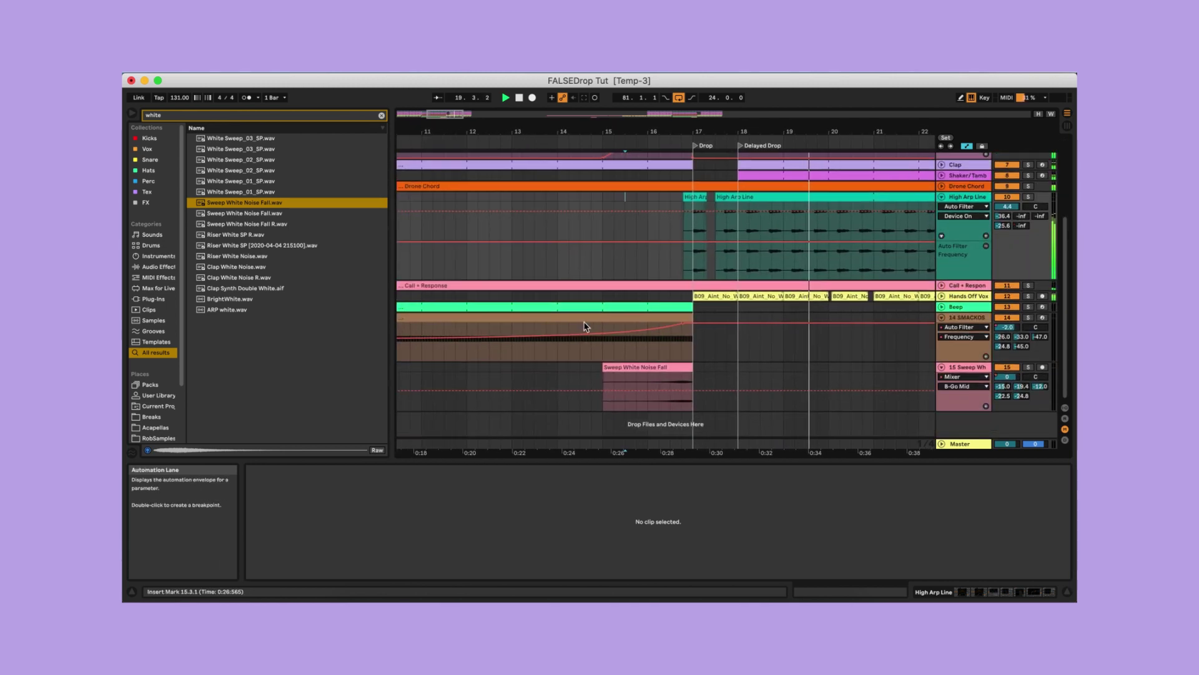
scroll(586, 324, "right", 2)
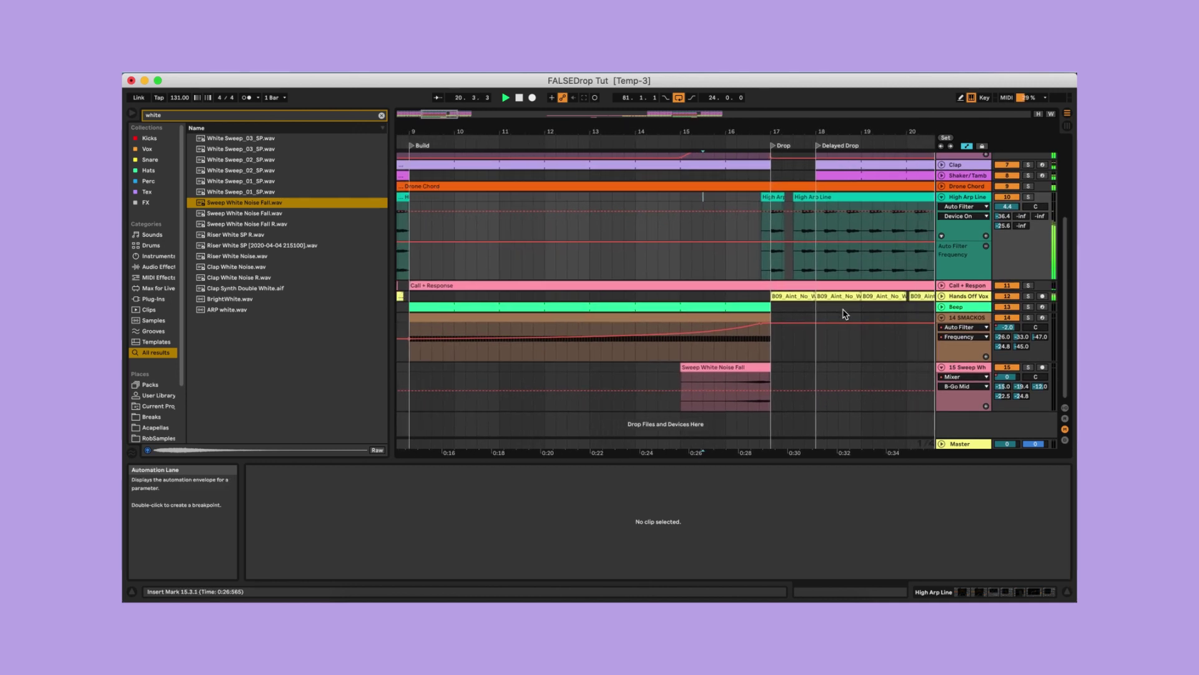
left_click(1007, 318)
left_click(1005, 367)
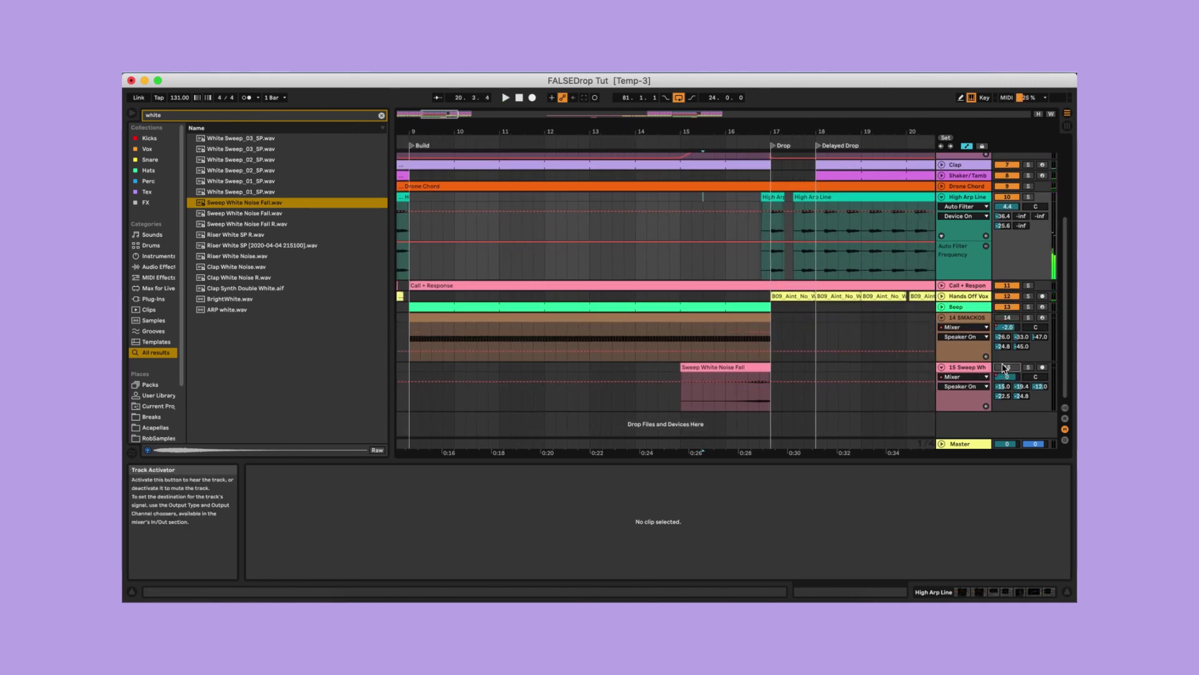
scroll(745, 264, "up", 5)
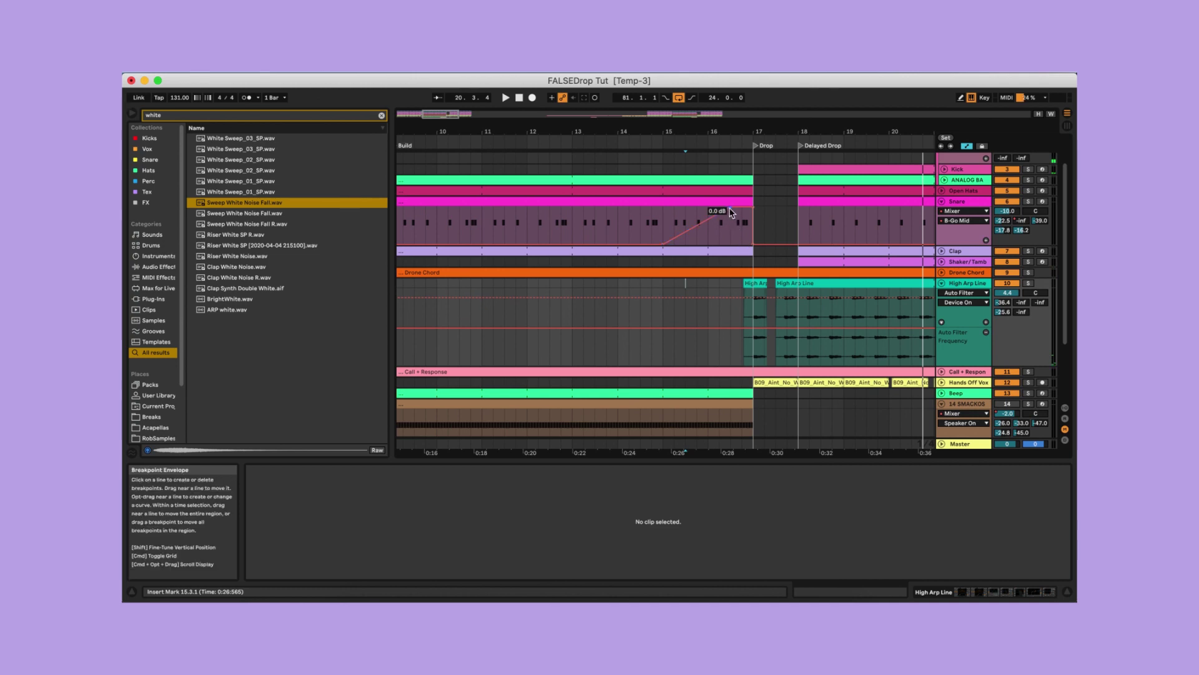
left_click_drag(730, 211, 725, 243)
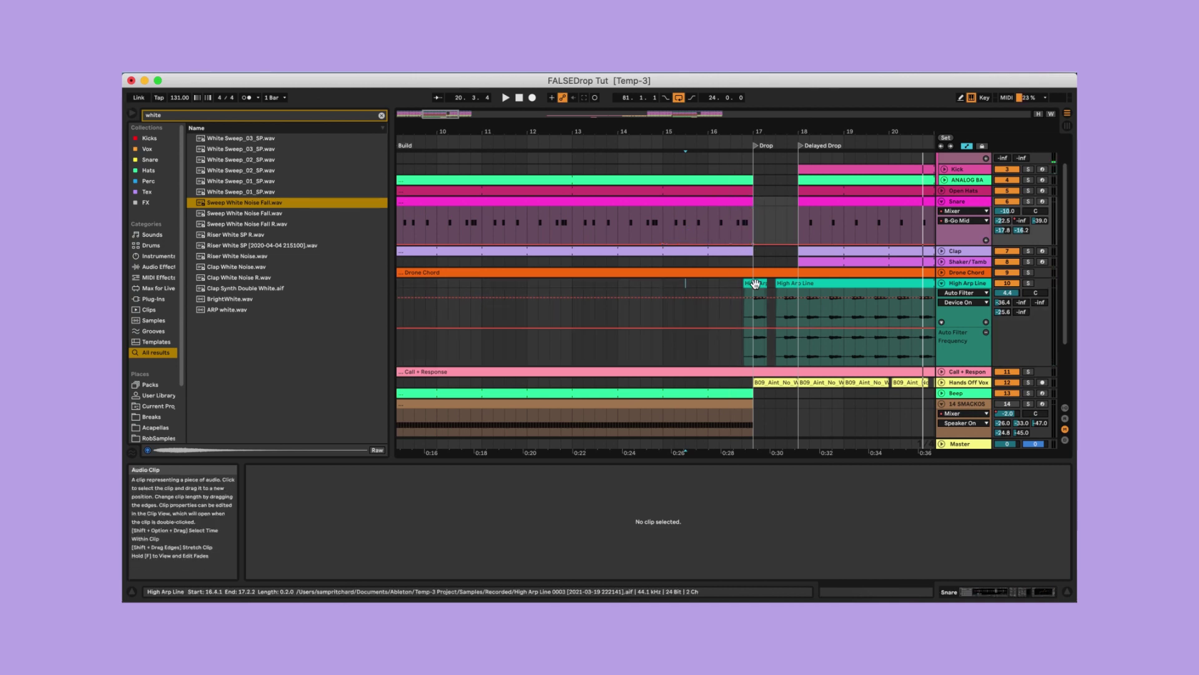
left_click(652, 319)
key("space")
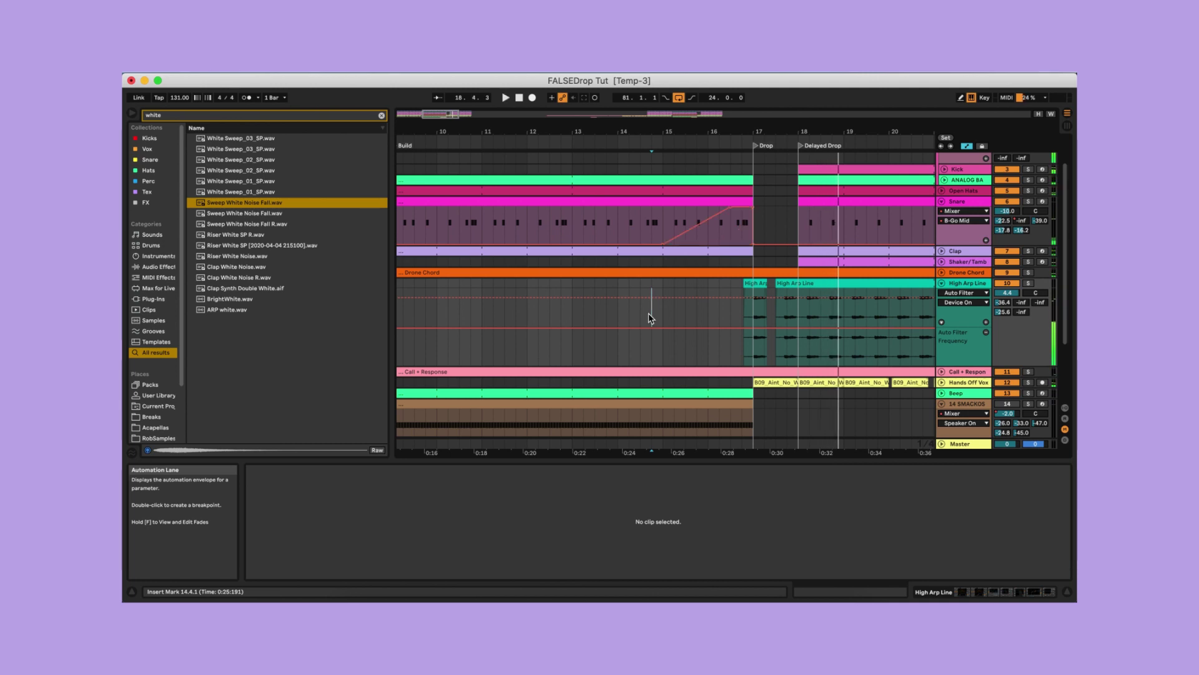
Play the build into the Delayed Drop from 14.4.1 with the riser, noise sweep and snare automation active.
key("space")
scroll(648, 313, "down", 4)
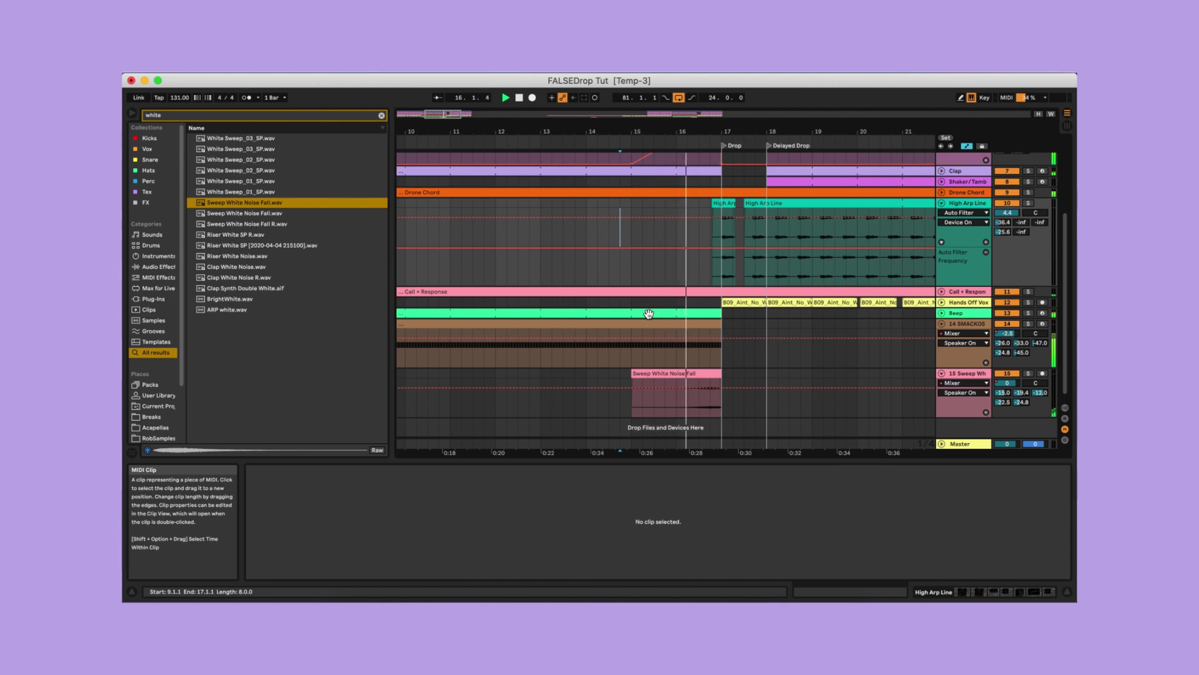
scroll(648, 313, "up", 4)
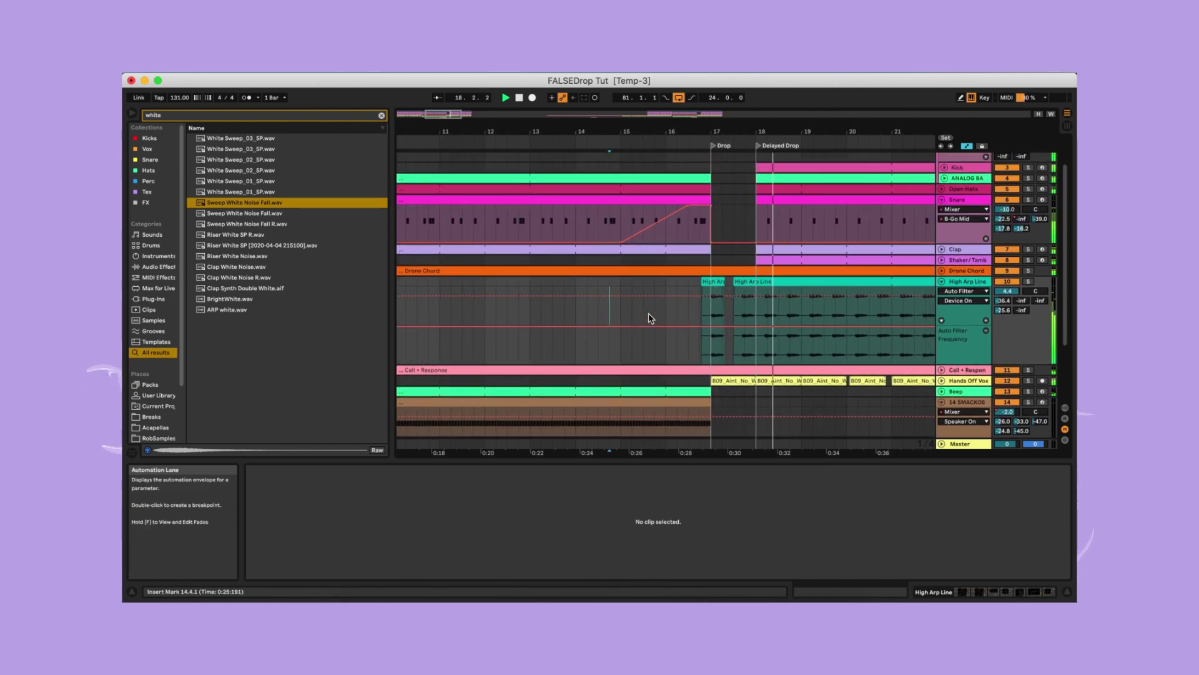
scroll(648, 313, "down", 4)
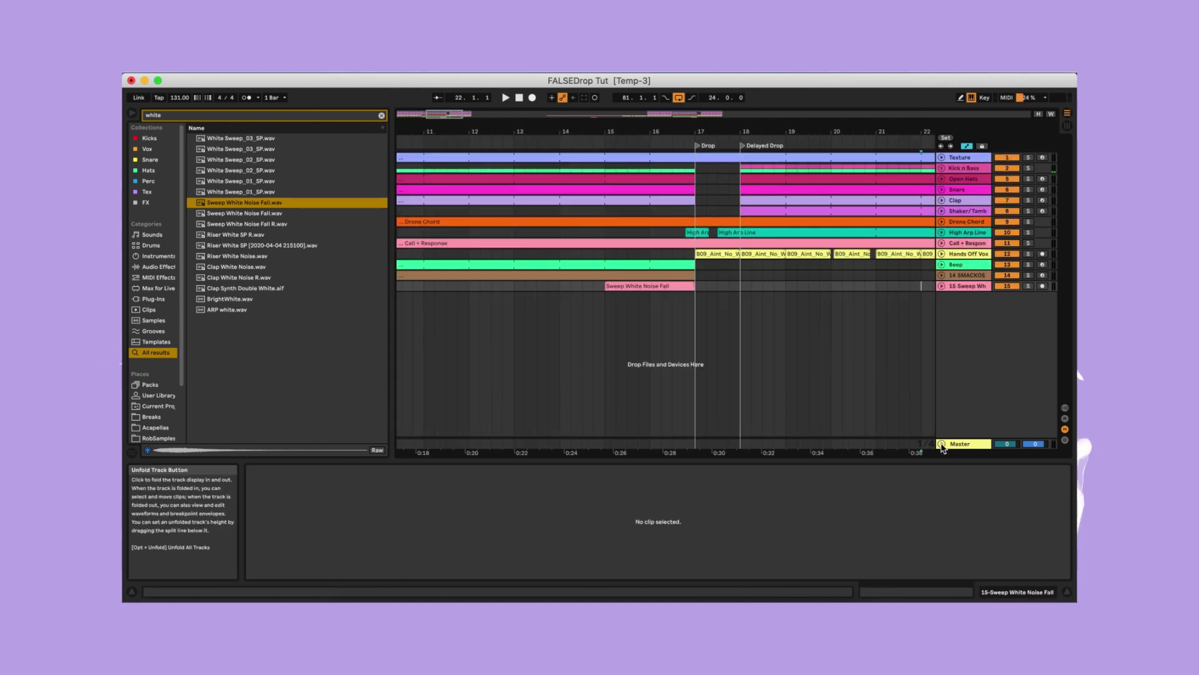
Add a Utility device to the Master track and show its Gain automation in an enlarged lane.
left_click(942, 444)
left_click_drag(947, 391, 946, 338)
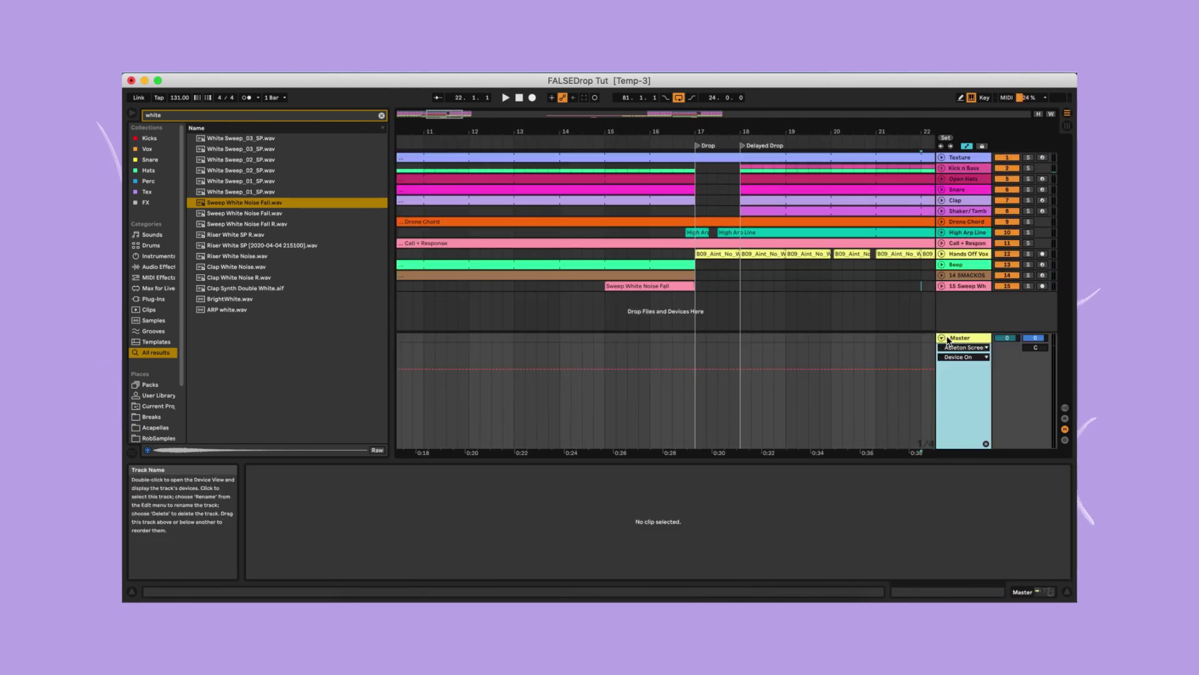
left_click(161, 117)
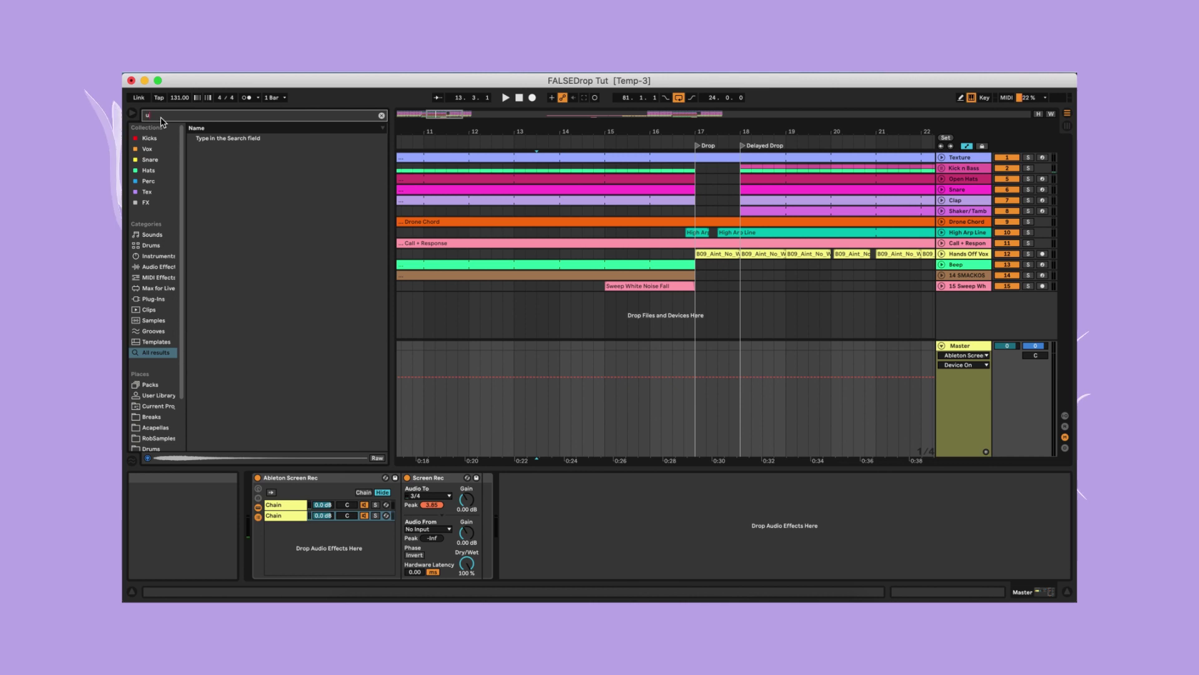
type("utili")
key("Down")
key("Return")
right_click(314, 515)
left_click(348, 519)
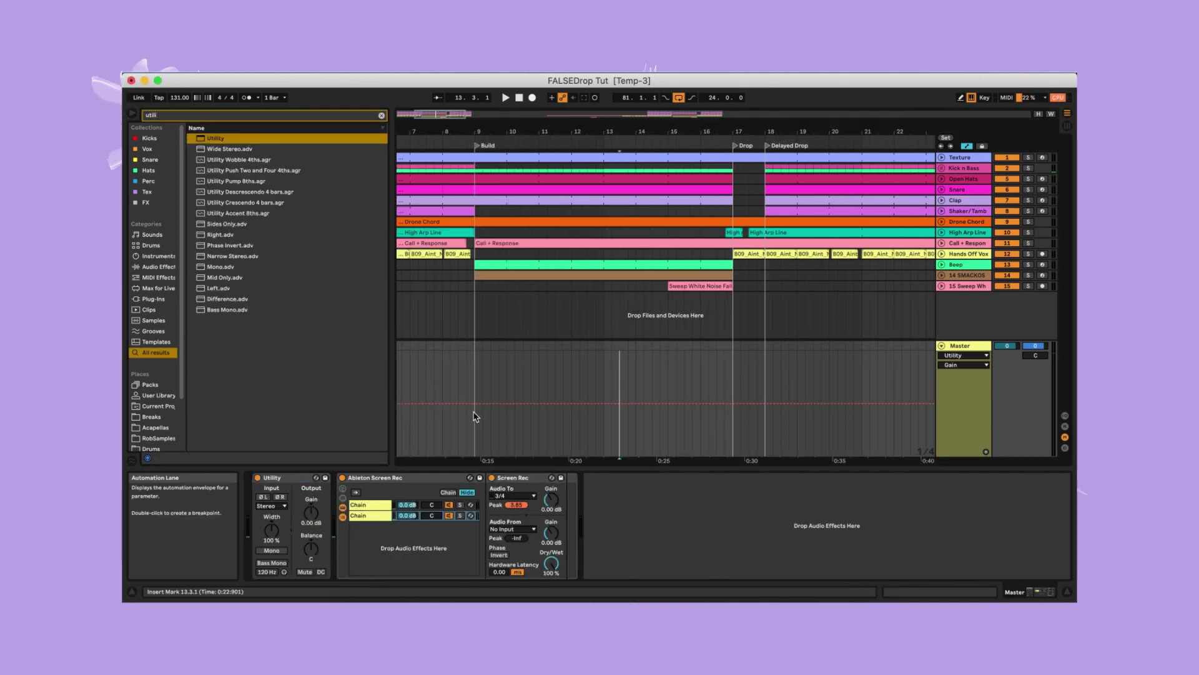
Automate the Master Utility gain down to -4 dB from bar 9 until just before the Drop, and play the build.
right_click(726, 404)
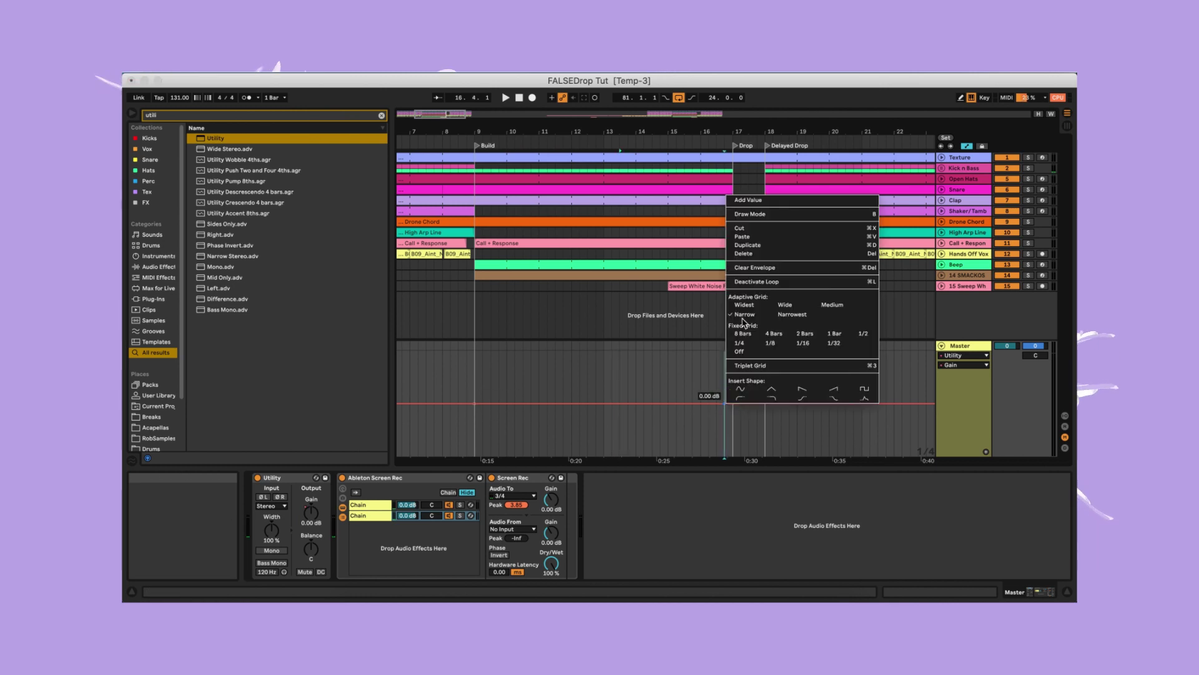
left_click(752, 203)
type("-4")
key("Return")
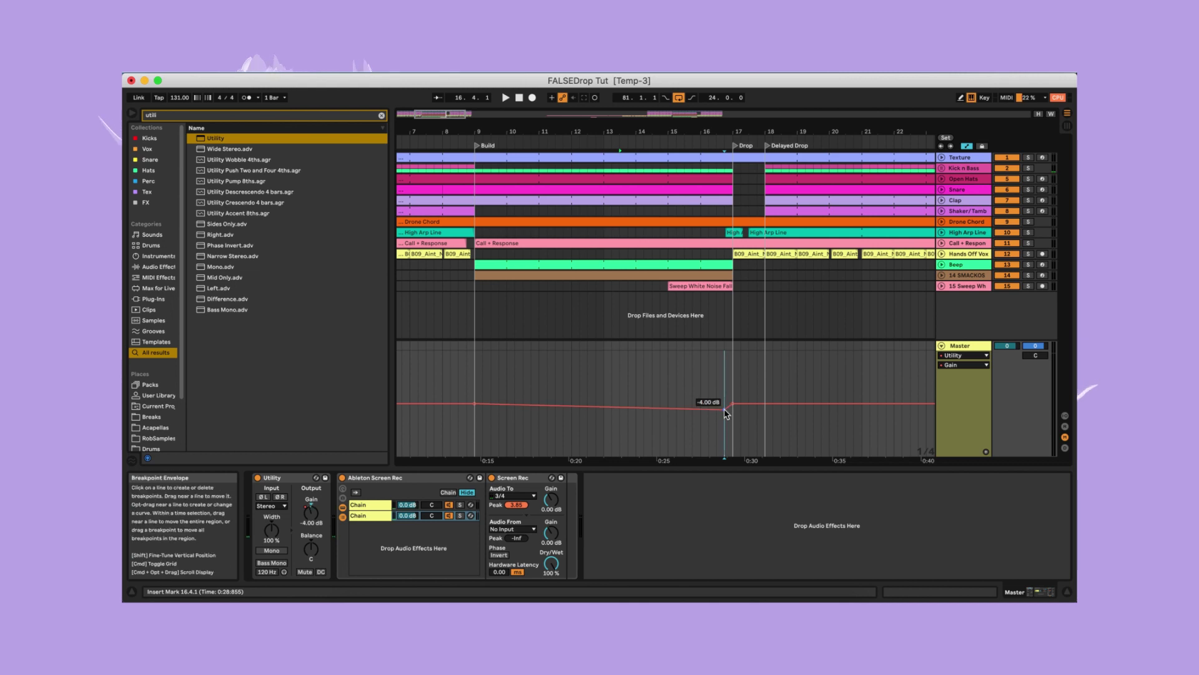
key("plus")
key("plus")
key("plus")
key("minus")
key("minus")
key("minus")
left_click(471, 384)
key("space")
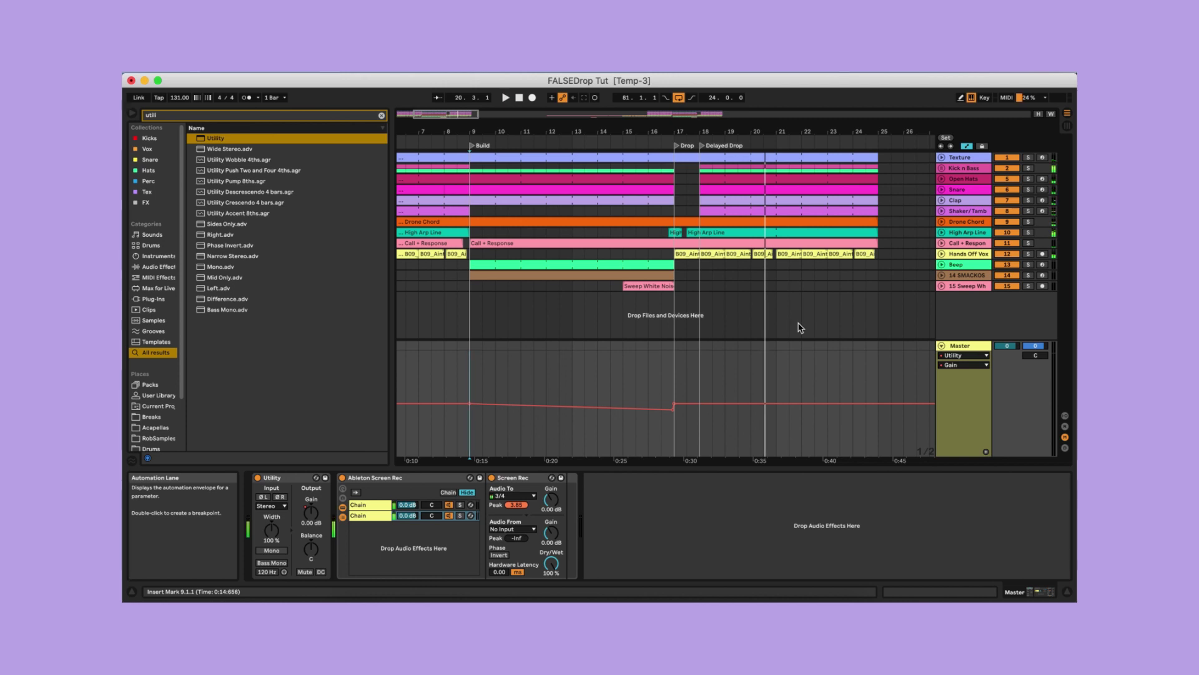
Automate the 14 SMACKOS track volume to rise over the build, and add a high-pass Auto Filter at 26 Hz to the Master.
left_click(941, 275)
left_click(217, 116)
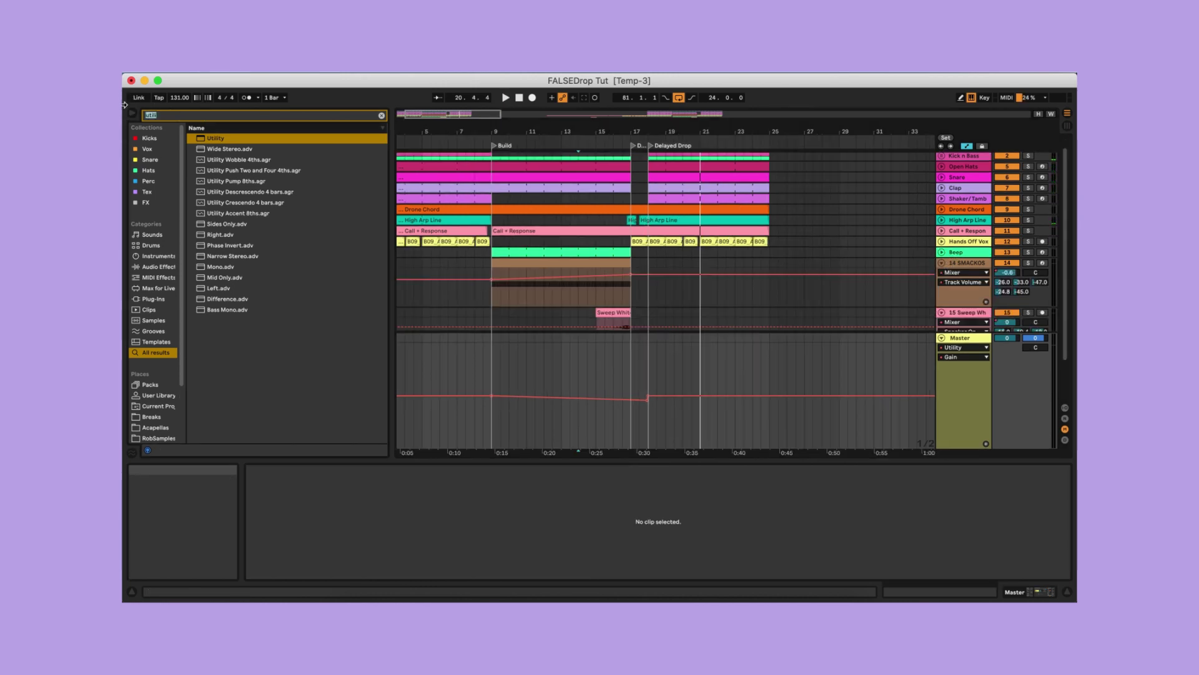
type("auto")
key("Down")
key("Down")
key("Return")
left_click_drag(474, 538, 374, 543)
key("space")
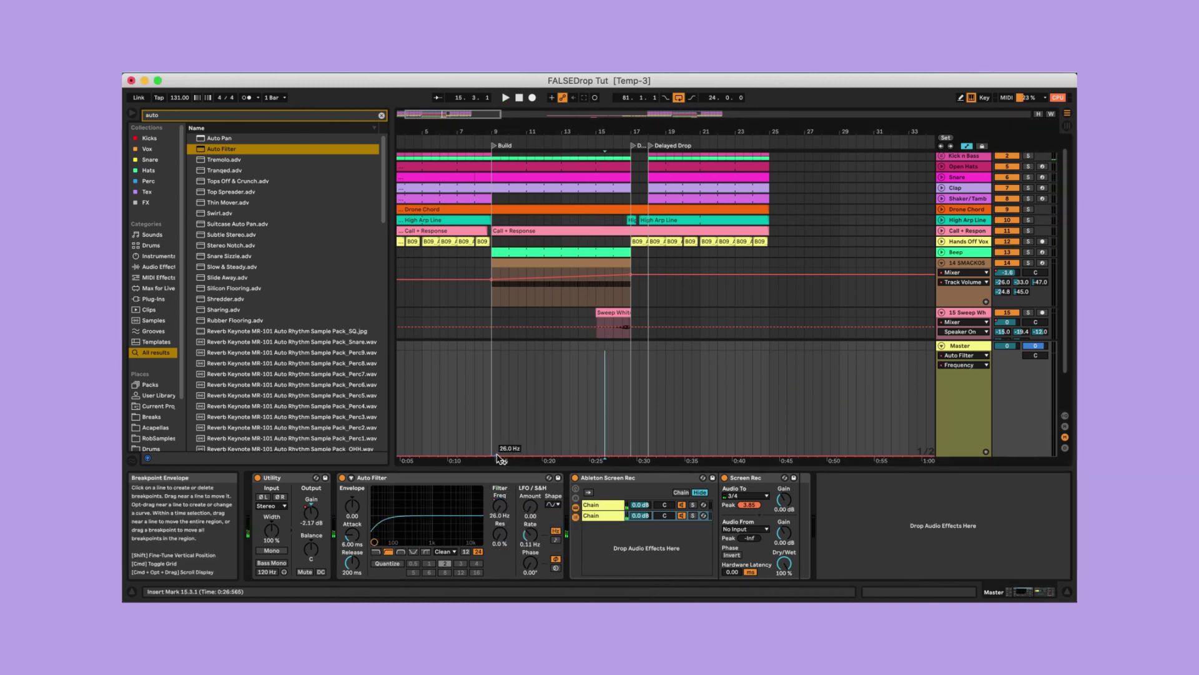
Automate the Master Auto Filter frequency from 26 Hz at the Build up to about 49 Hz at the Drop while playing the build.
left_click_drag(630, 447, 631, 433)
key("space")
left_click(605, 435)
key("space")
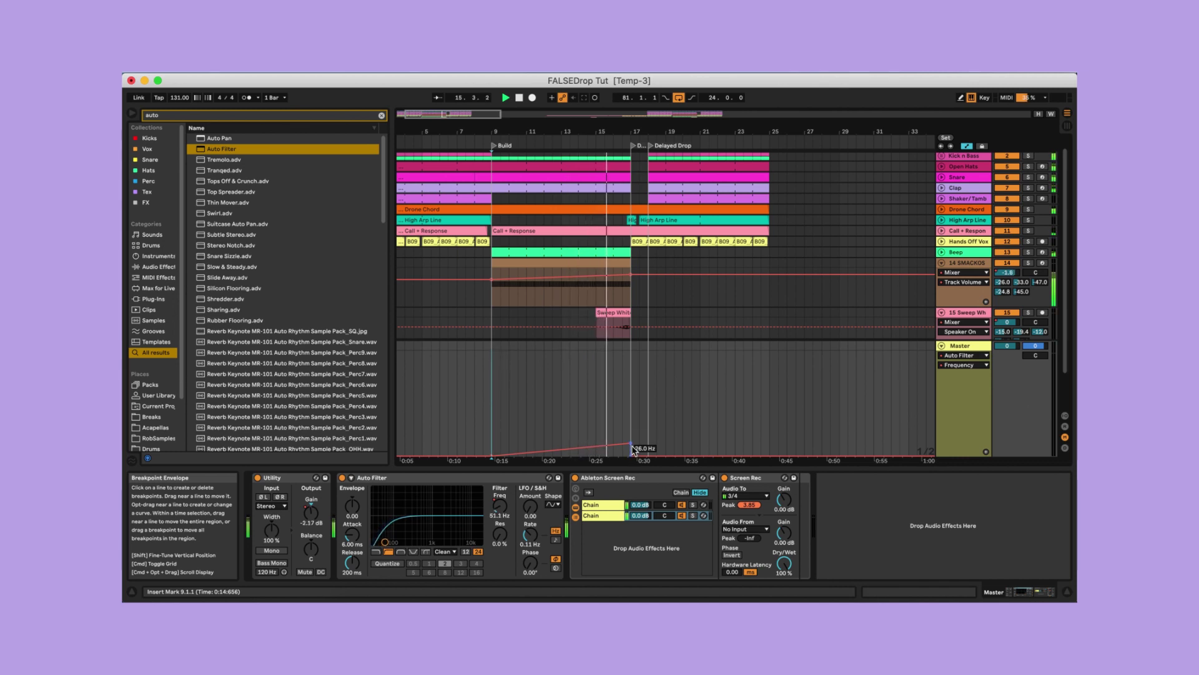
left_click_drag(630, 443, 631, 445)
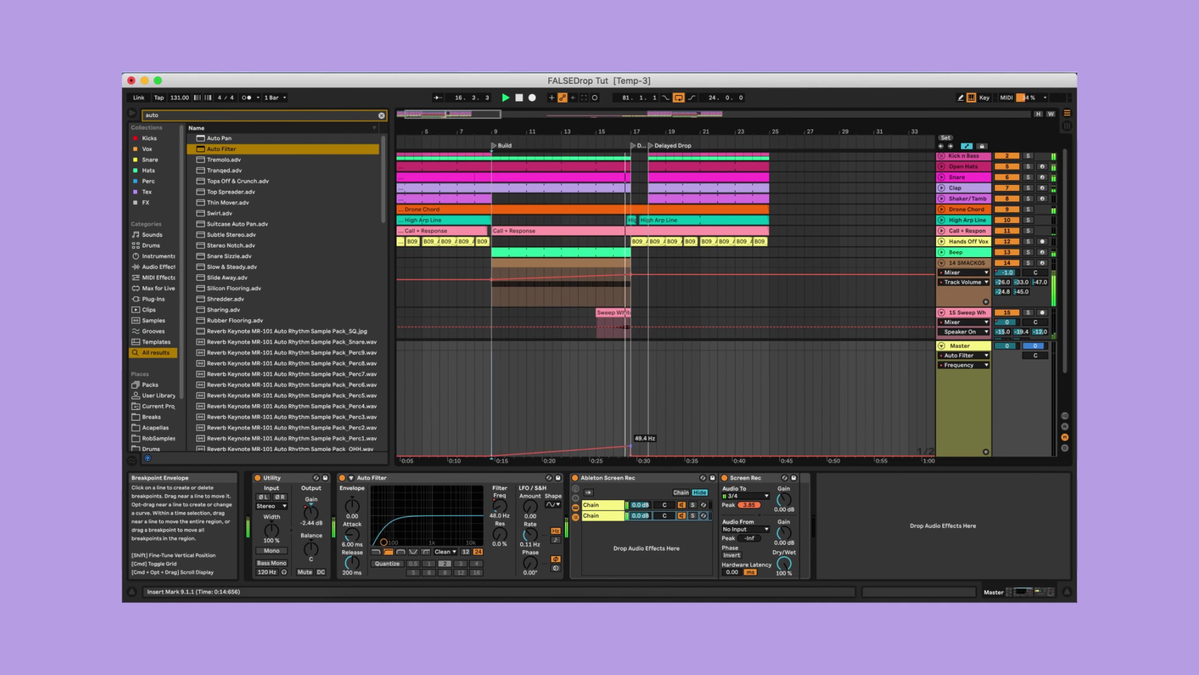